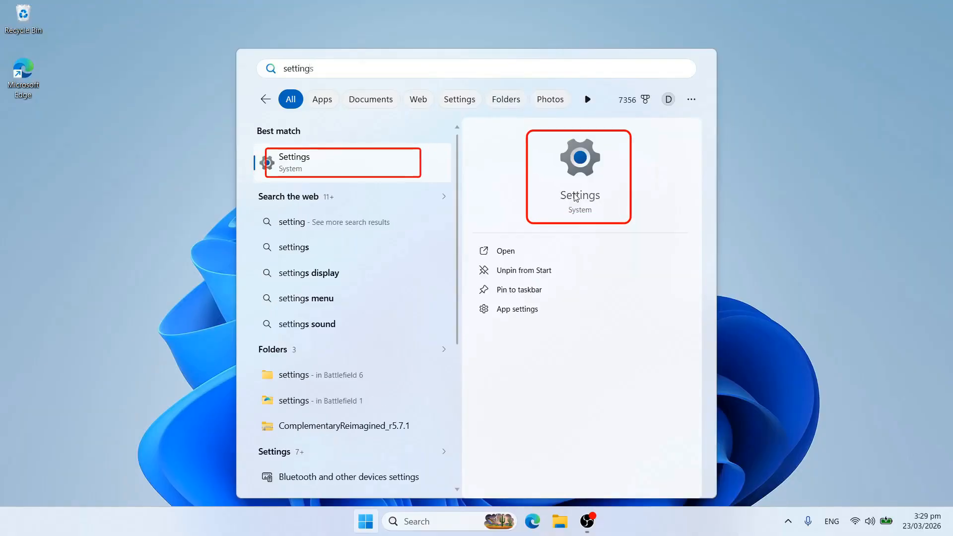
# Open Windows Settings and go to Accounts › Access work or school.
pyautogui.click(593, 203)
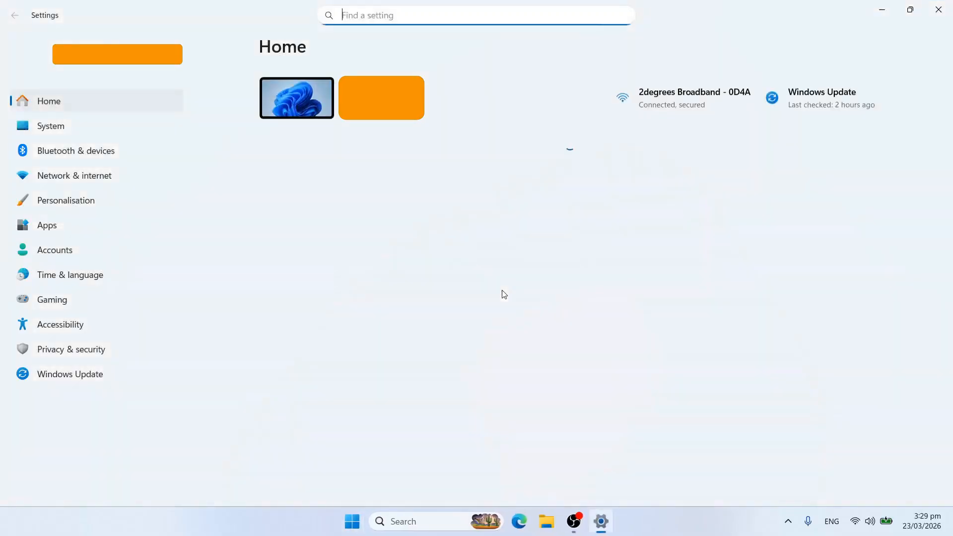
pyautogui.click(60, 250)
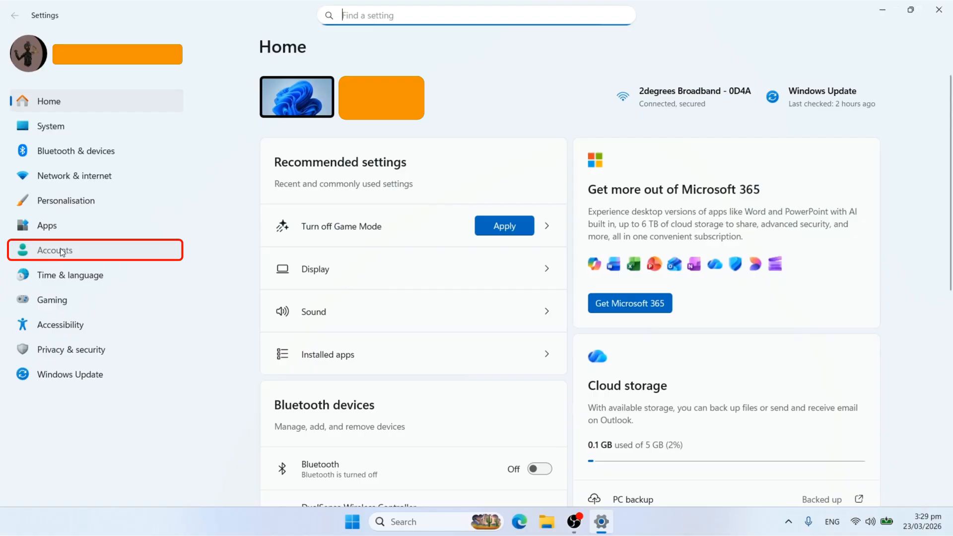
pyautogui.click(61, 251)
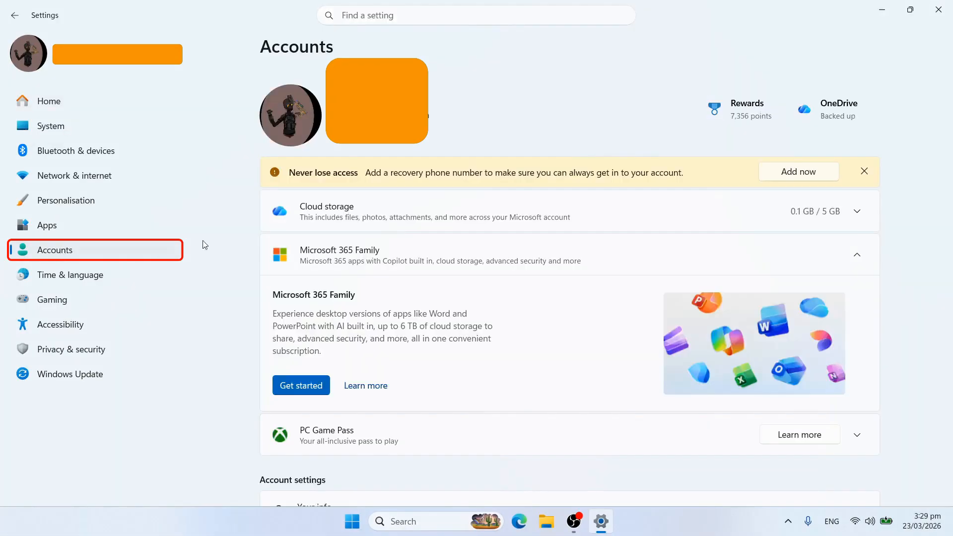
pyautogui.scroll(-10, 398, 234)
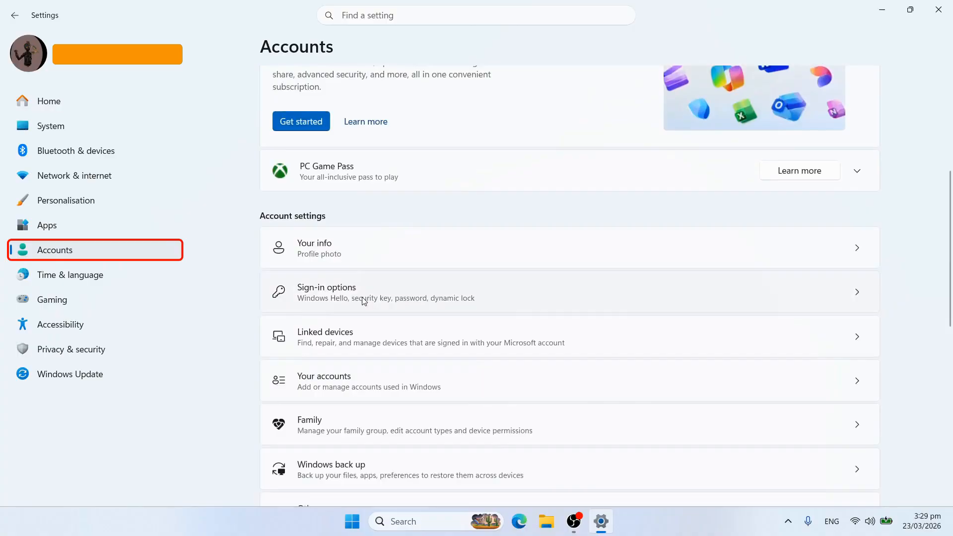
pyautogui.scroll(-1, 364, 301)
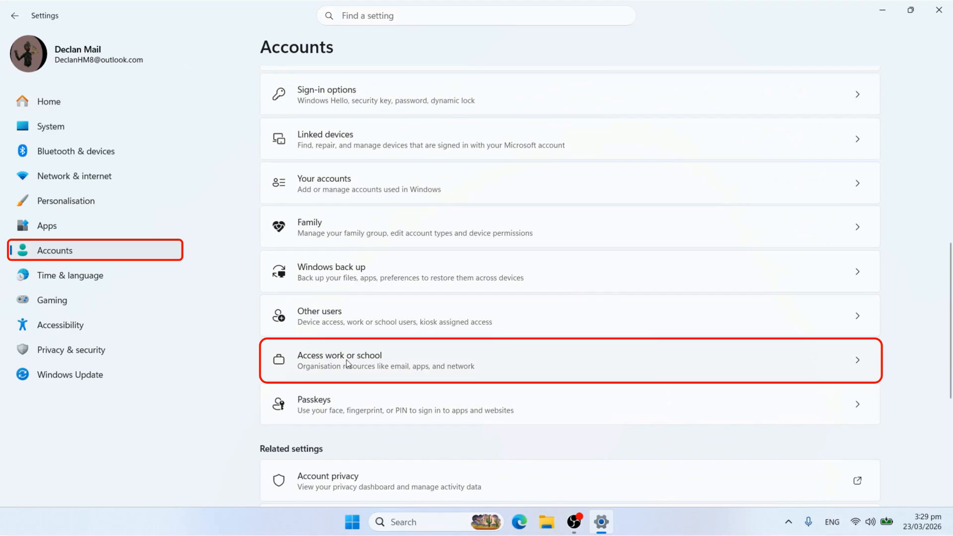
pyautogui.click(863, 364)
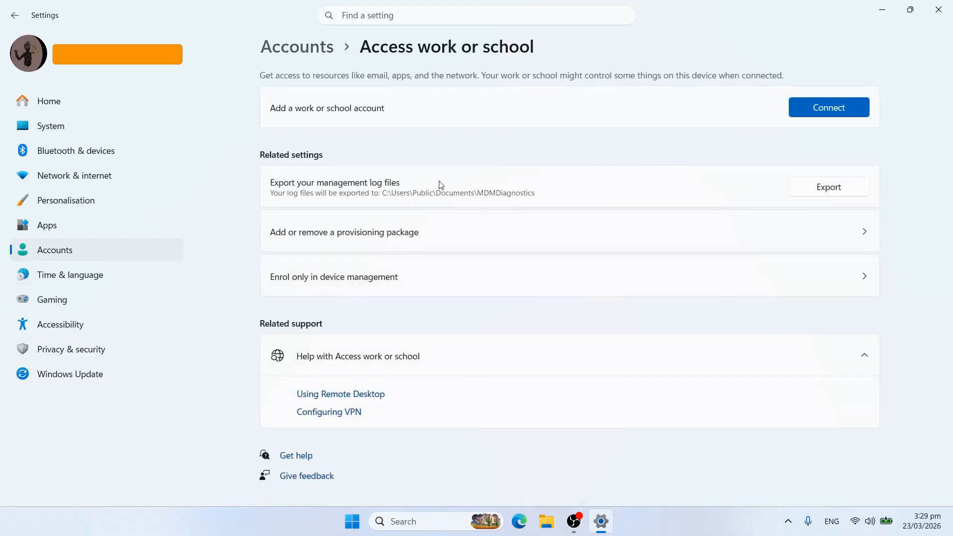
# Start connecting a work account with the work e-mail address and enter its password.
pyautogui.click(842, 114)
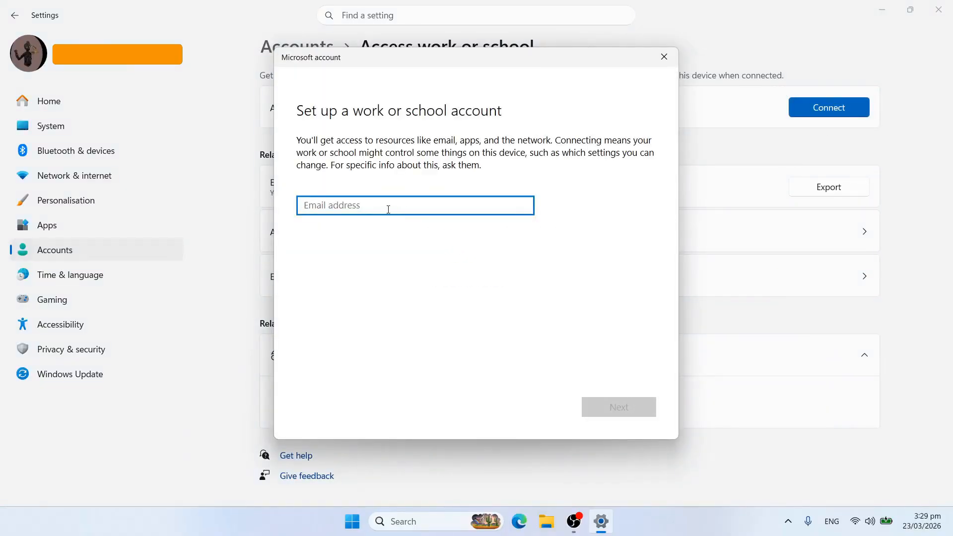
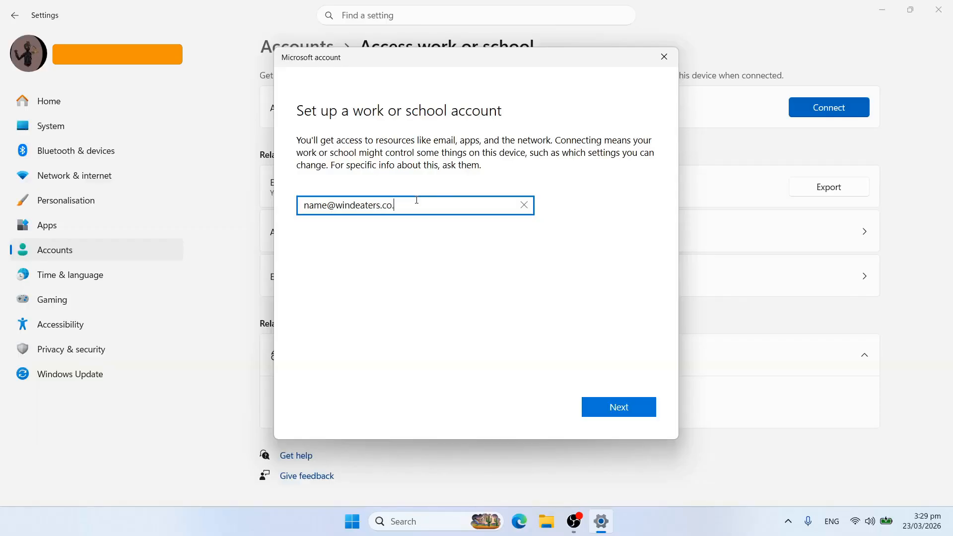
pyautogui.click(628, 411)
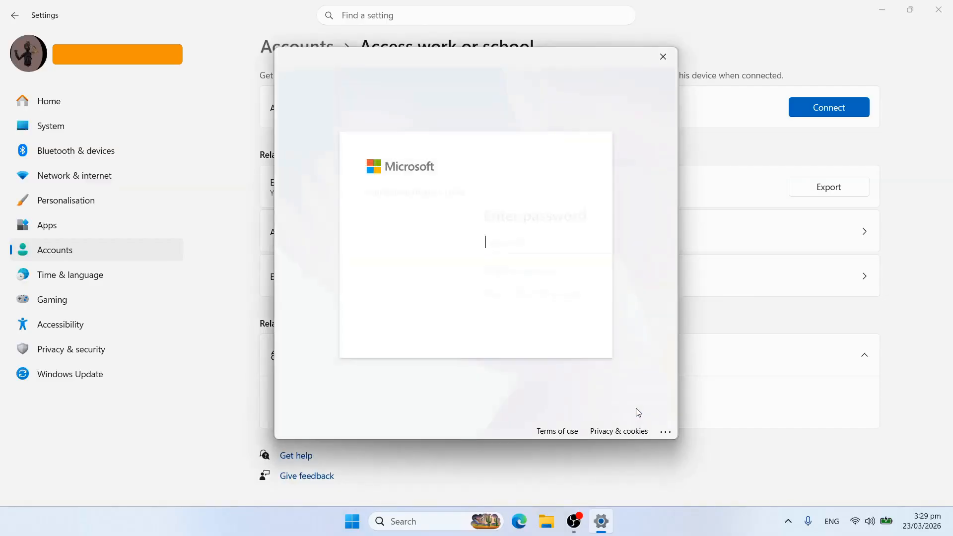
pyautogui.write('******')
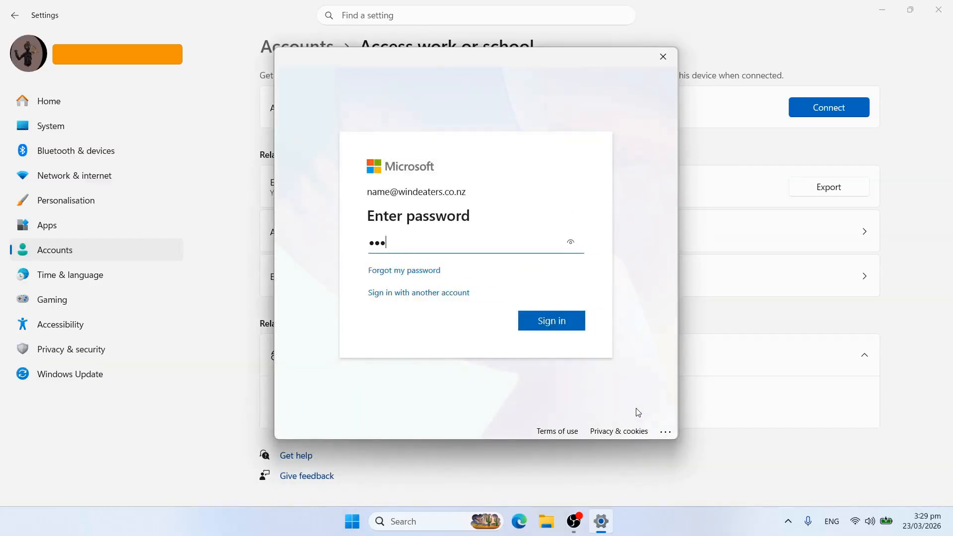
pyautogui.write('*****')
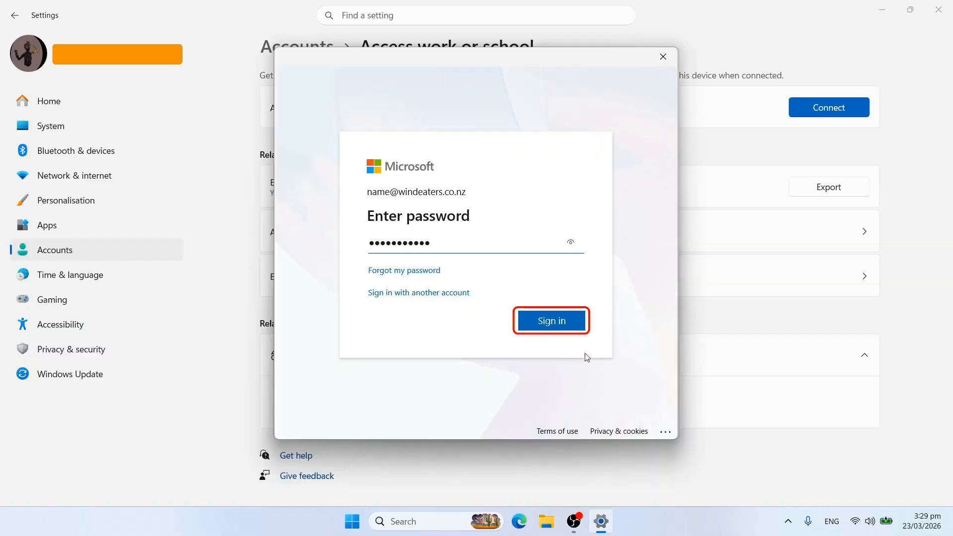
# Replace the expired password with a new one and dismiss the account-added confirmation.
pyautogui.click(559, 327)
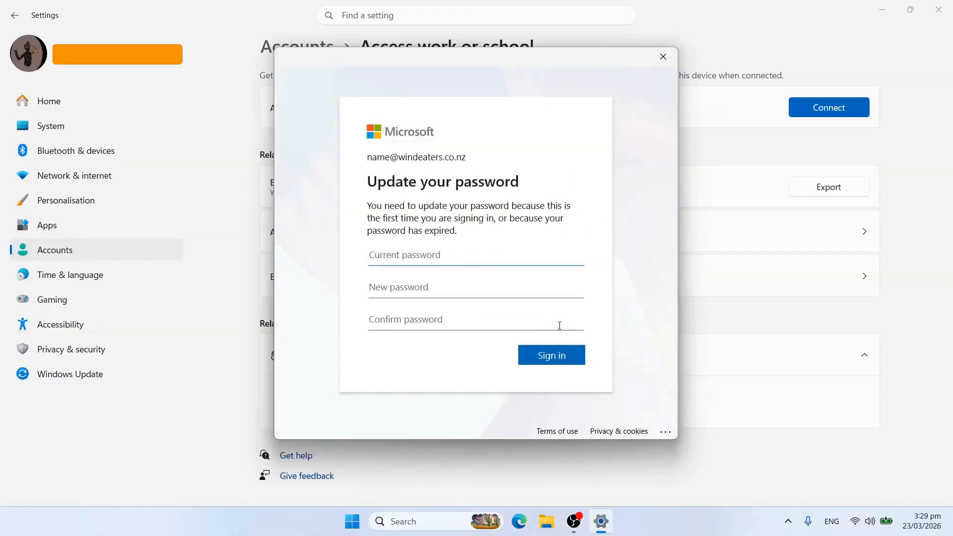
pyautogui.write('•••••••••••')
pyautogui.press('Tab')
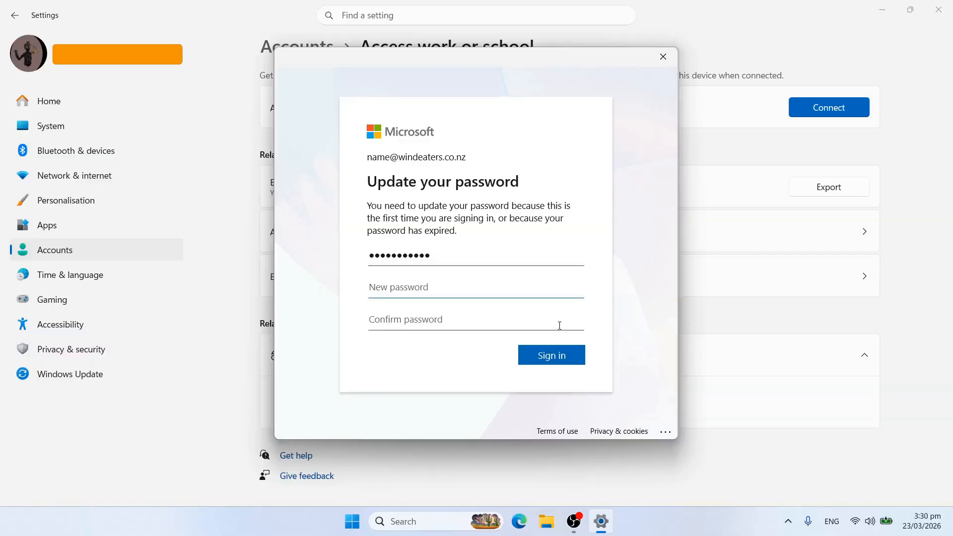
pyautogui.write('•••••••••')
pyautogui.press('Tab')
pyautogui.write('••••••')
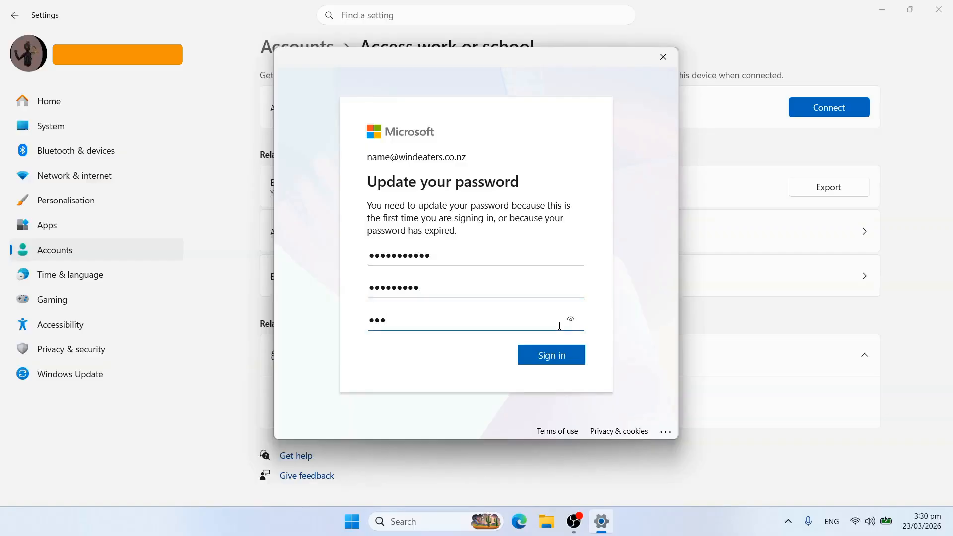
pyautogui.write('•••')
pyautogui.click(550, 357)
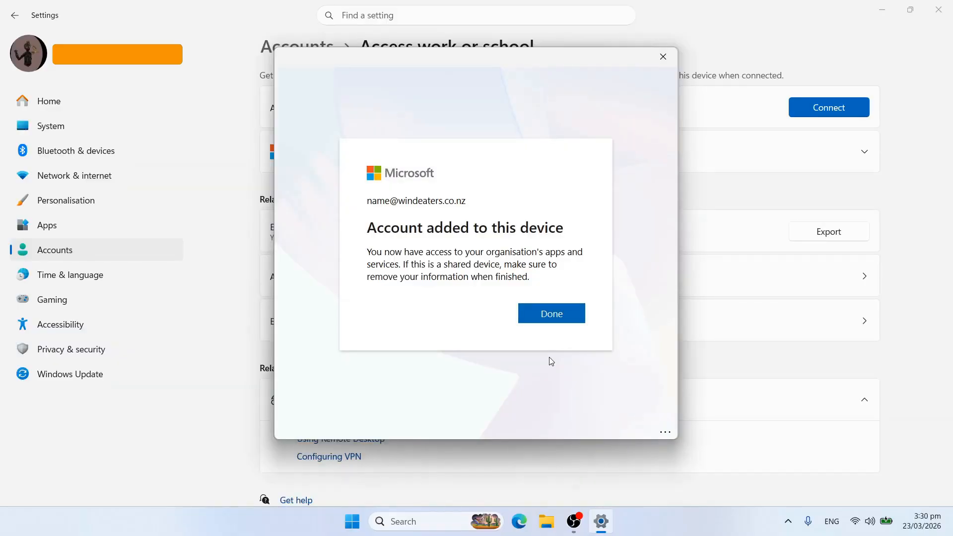
pyautogui.click(552, 314)
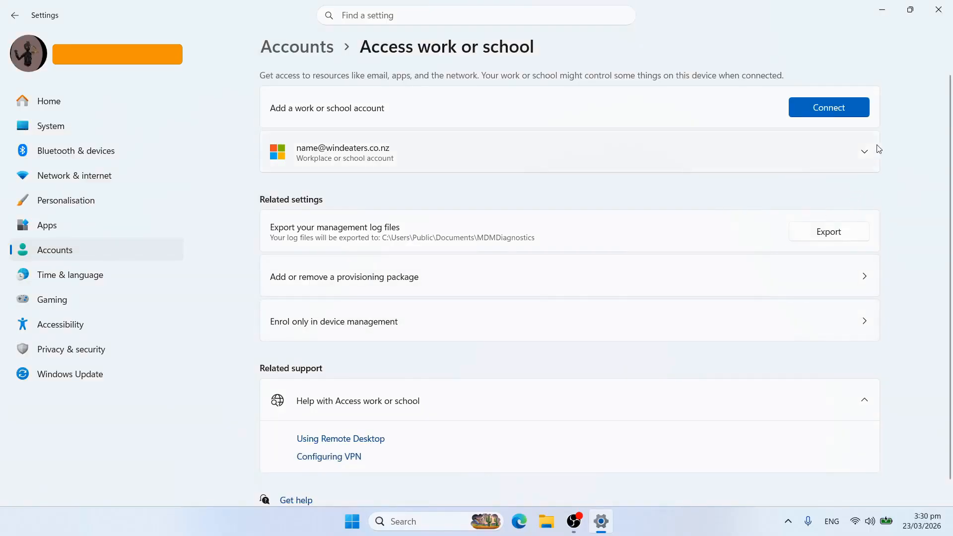
# Expand the connected work account's entry to check its details.
pyautogui.click(864, 154)
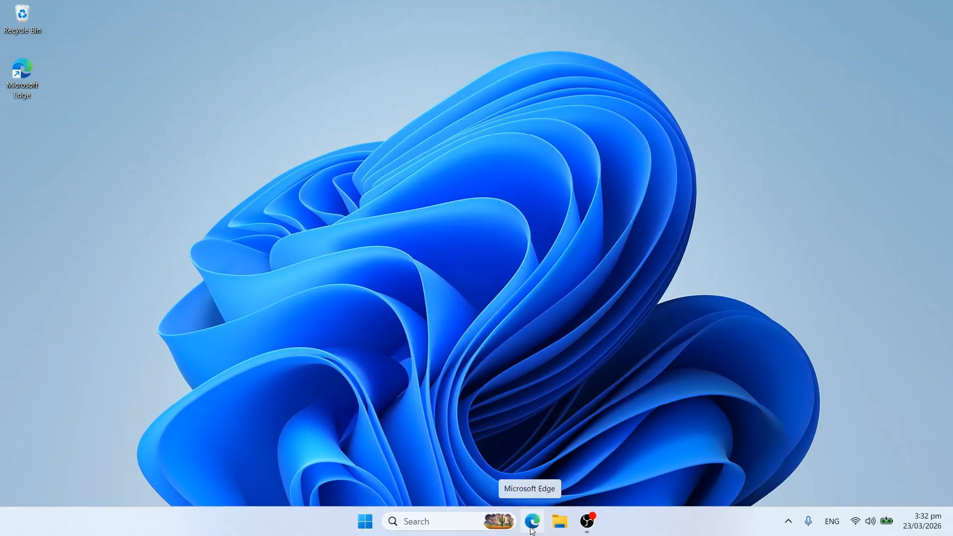
# Launch Edge and create a new Work or school profile from the profile menu.
pyautogui.click(532, 521)
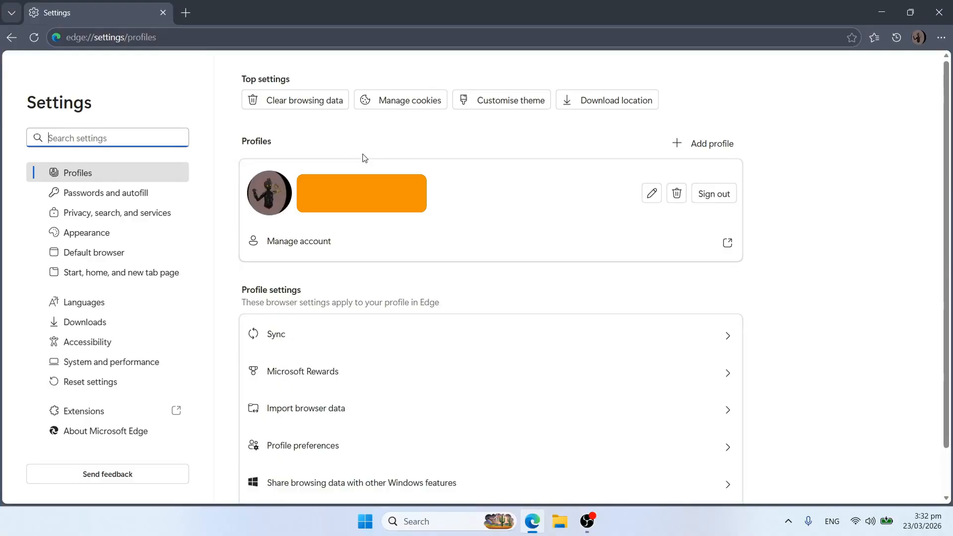
pyautogui.click(919, 37)
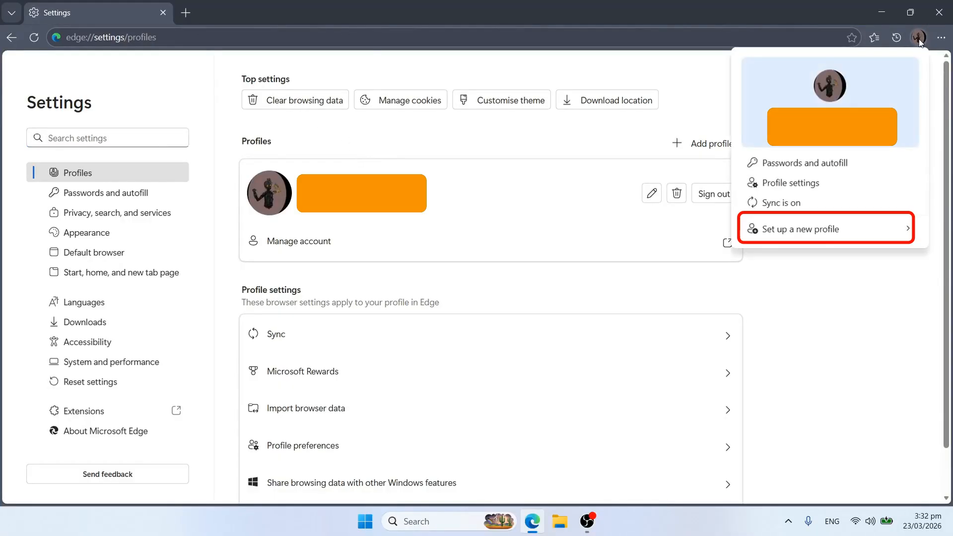
pyautogui.click(815, 233)
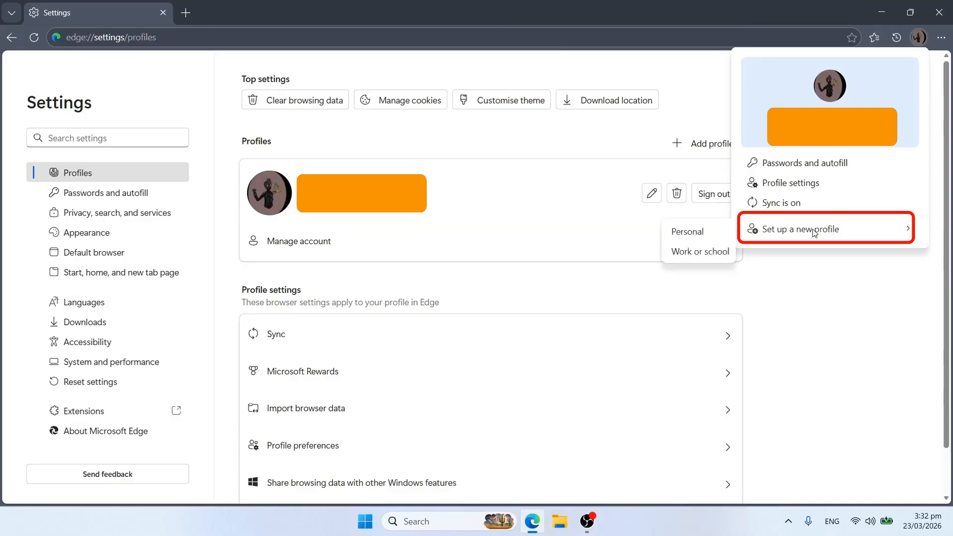
pyautogui.click(704, 253)
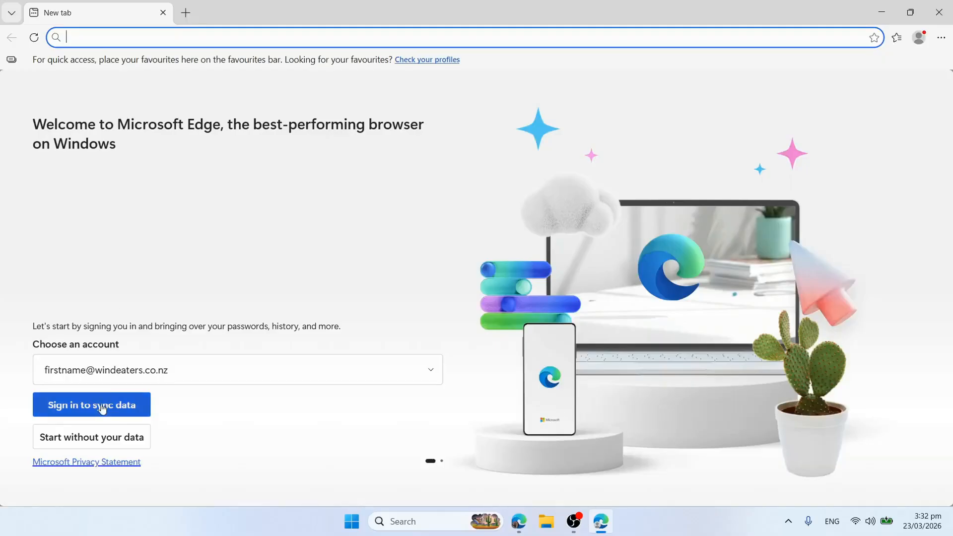
# Sign the new Edge profile in as a new account using the work e-mail address.
pyautogui.click(104, 376)
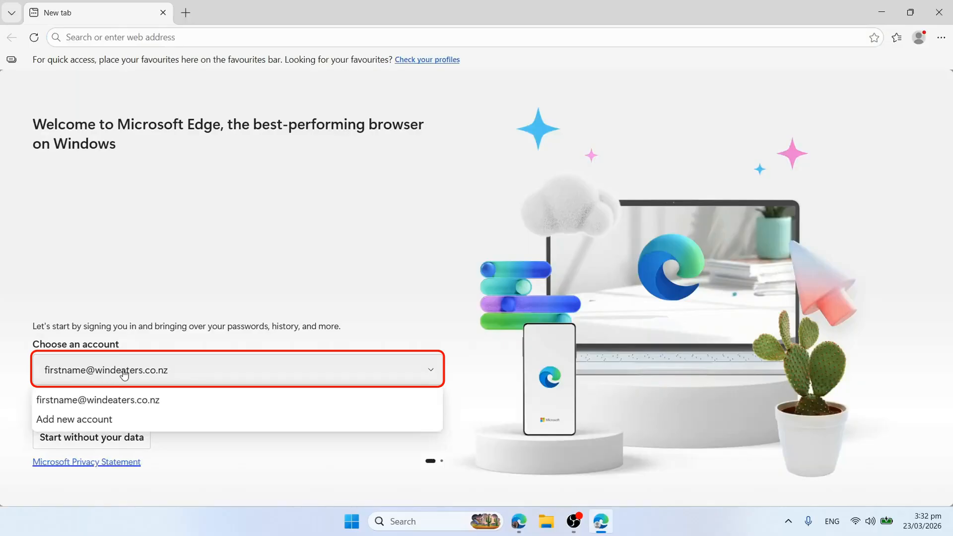
pyautogui.click(169, 372)
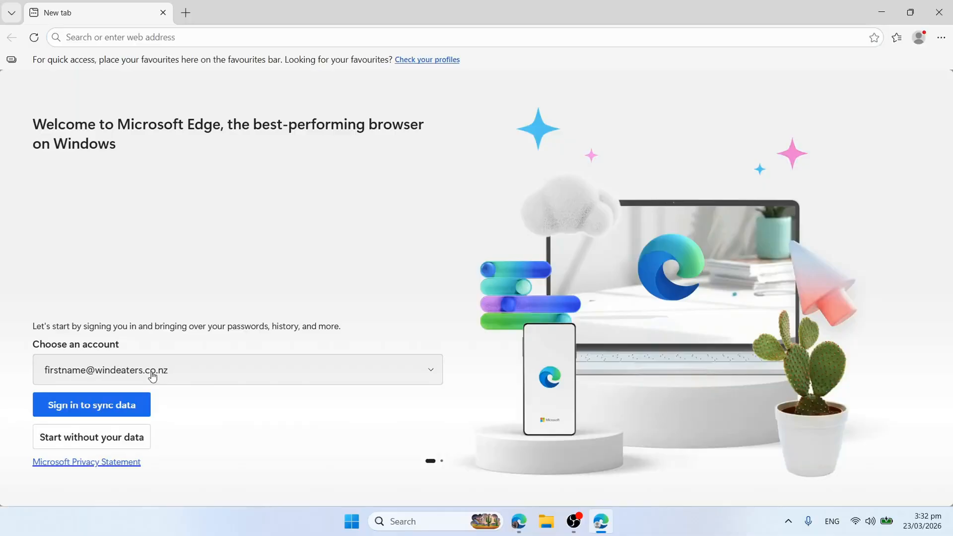
pyautogui.click(153, 374)
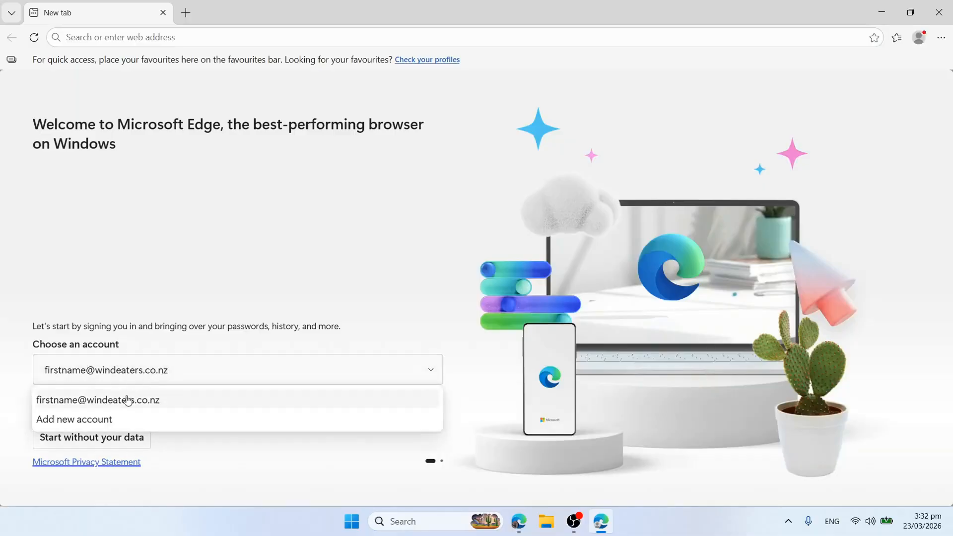
pyautogui.click(106, 424)
pyautogui.click(94, 373)
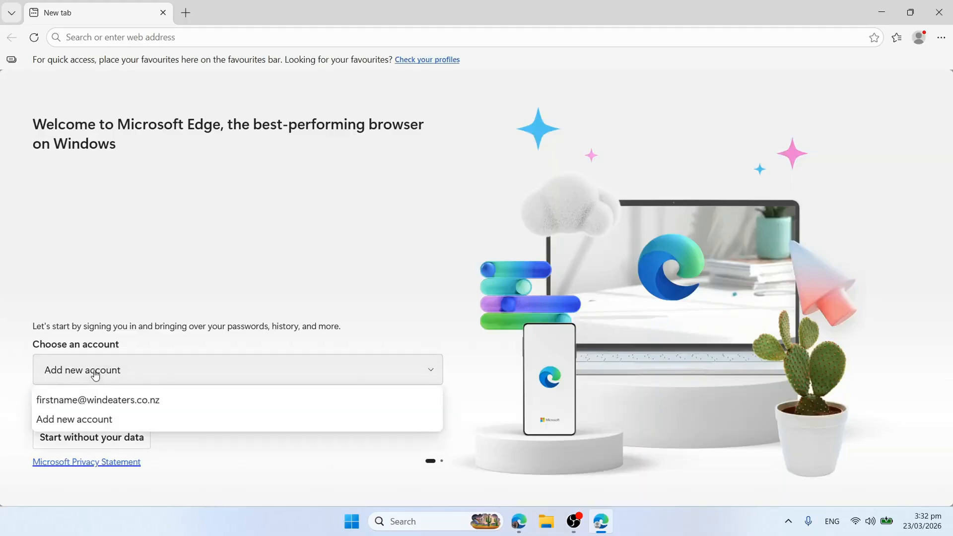
pyautogui.click(268, 445)
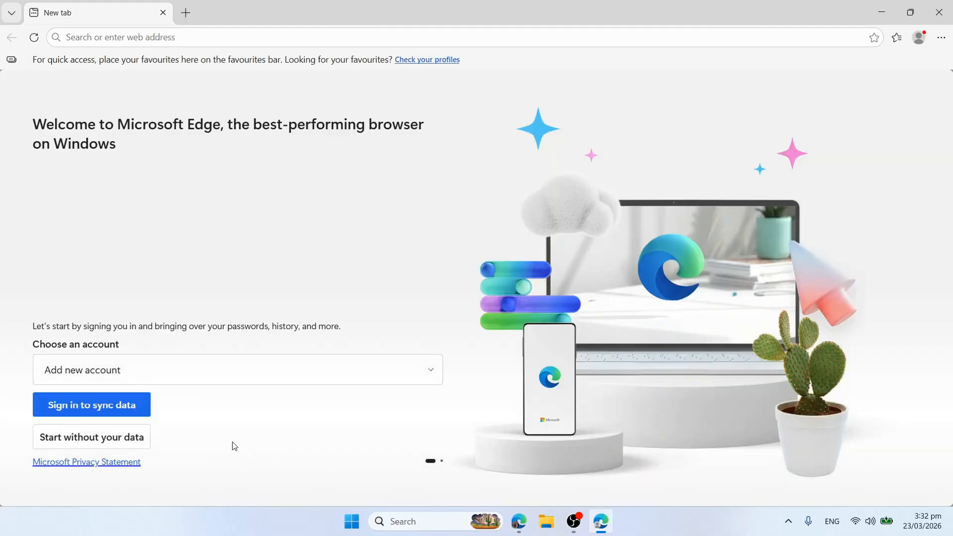
pyautogui.click(122, 412)
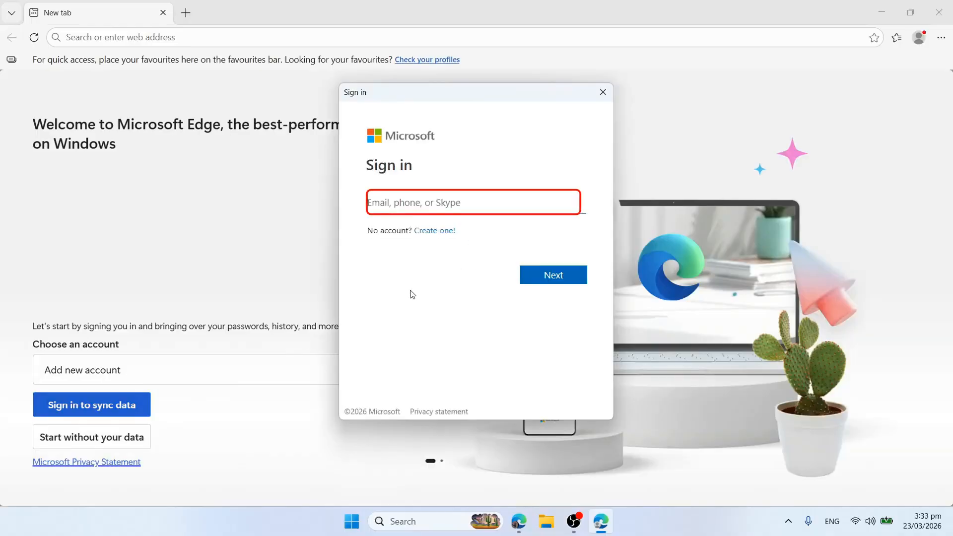
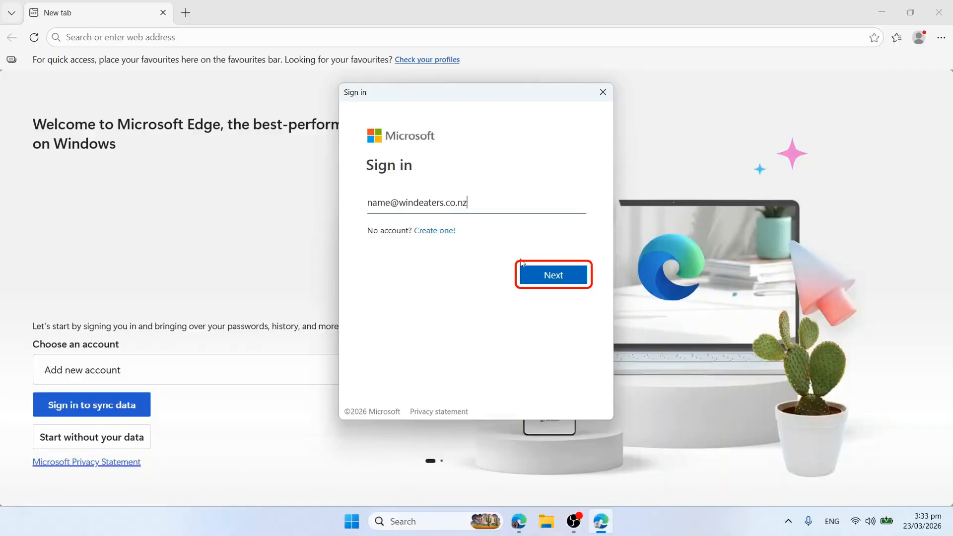
pyautogui.click(571, 273)
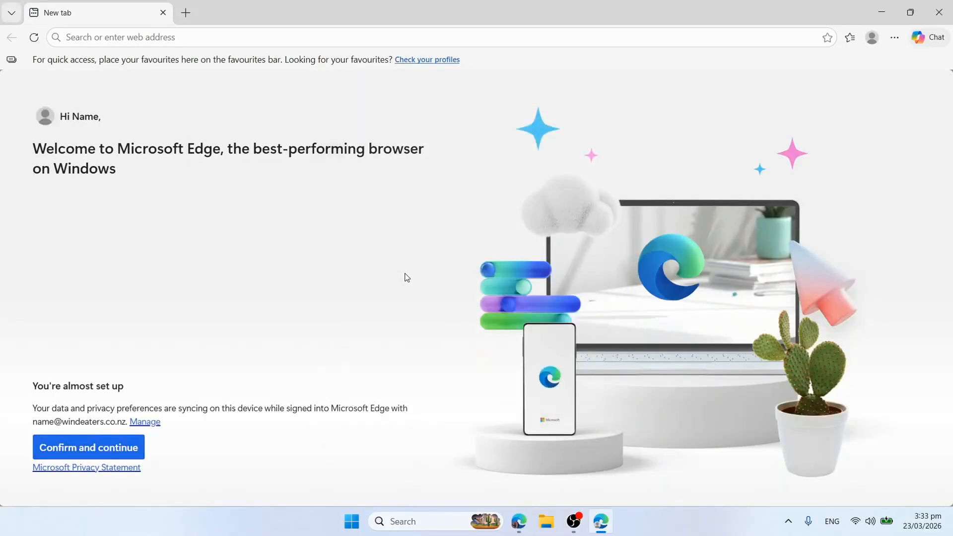
# Confirm the sync settings to reach the org-resources setup page.
pyautogui.click(114, 455)
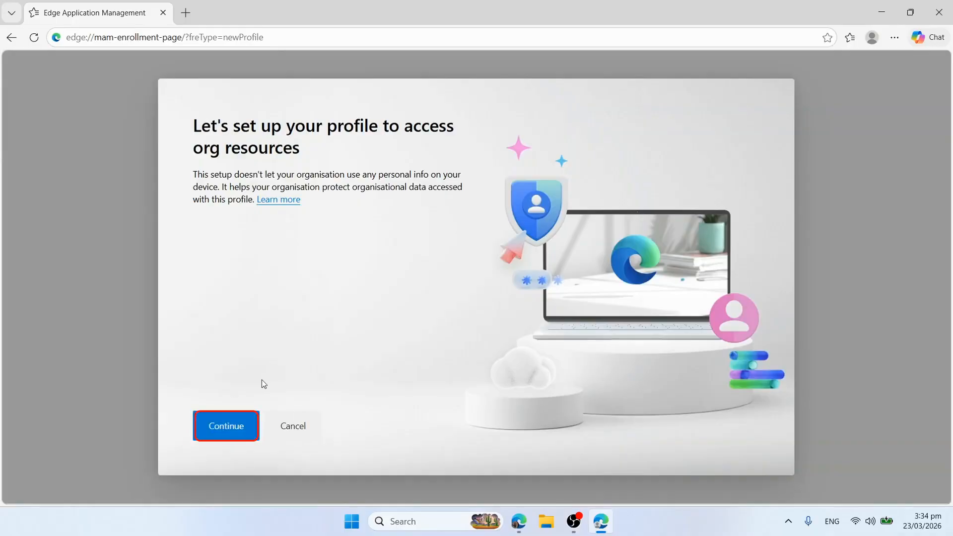
# Continue the profile setup, apply the Moonlight glow theme, and finish the welcome pages.
pyautogui.click(227, 427)
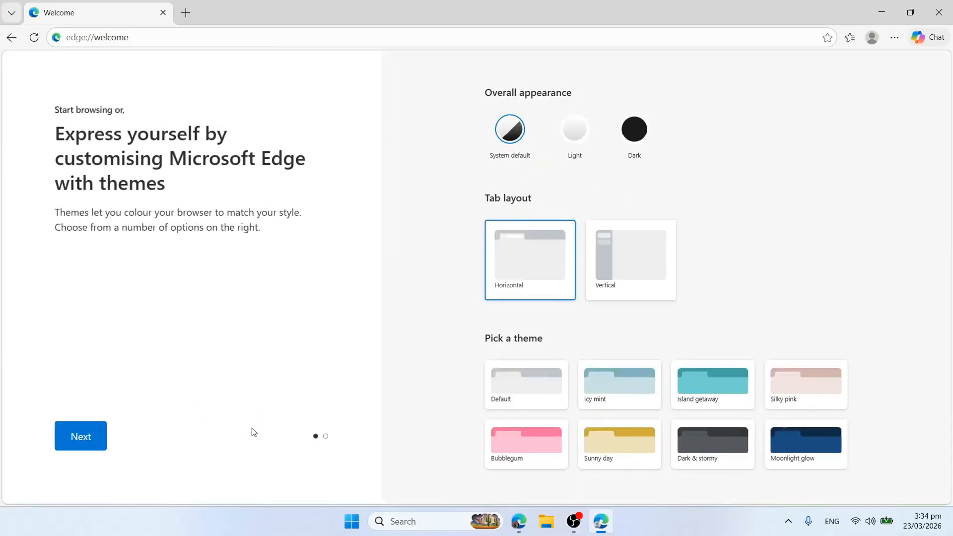
pyautogui.click(796, 447)
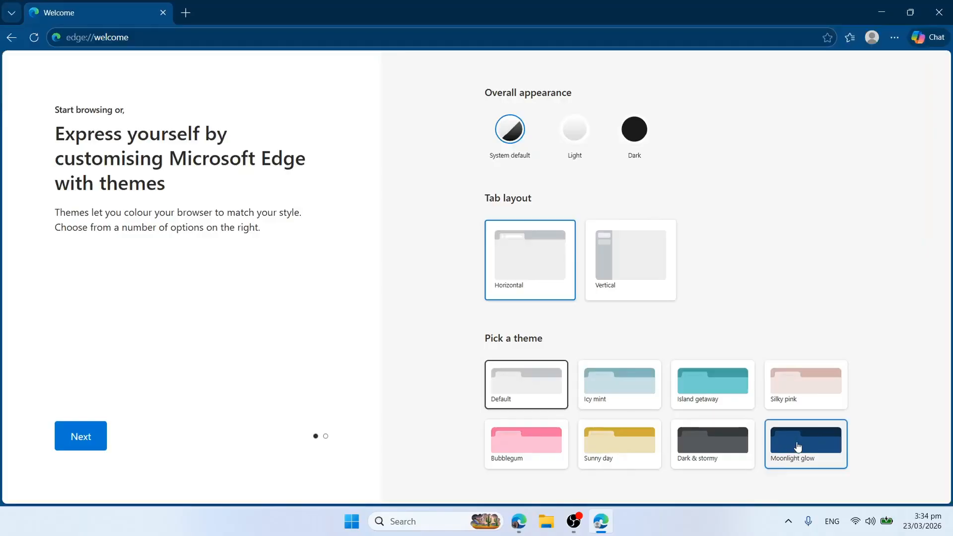
pyautogui.click(81, 441)
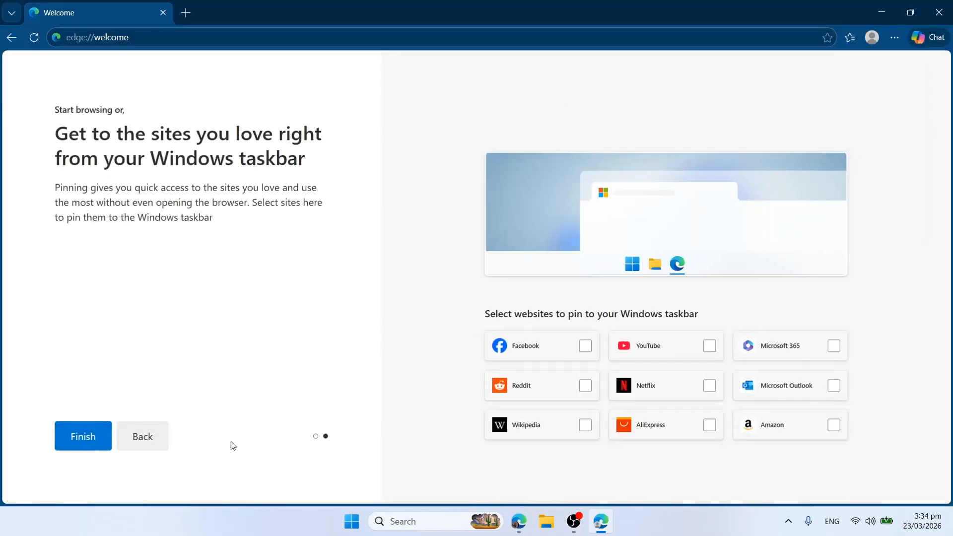
pyautogui.click(87, 440)
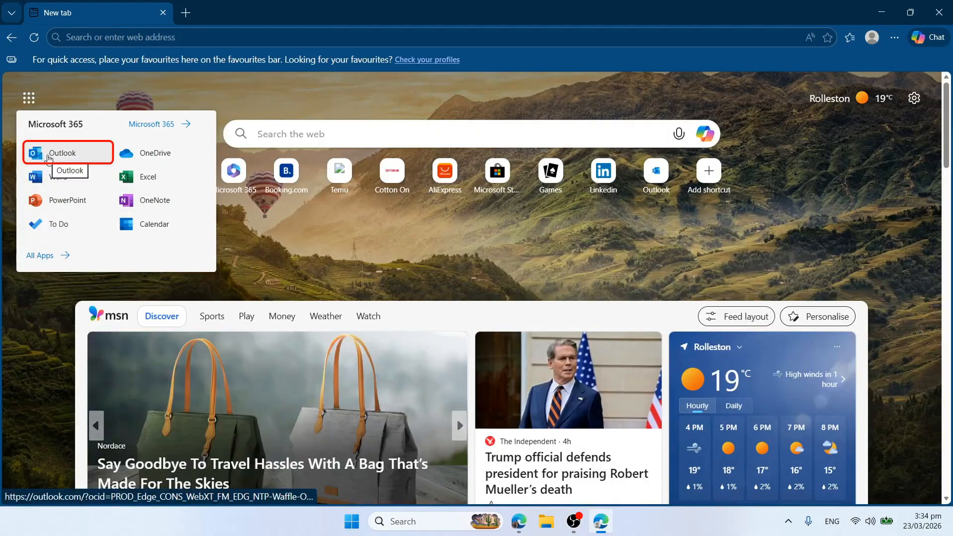
# Open Outlook from the Microsoft 365 menu and start signing in.
pyautogui.click(49, 158)
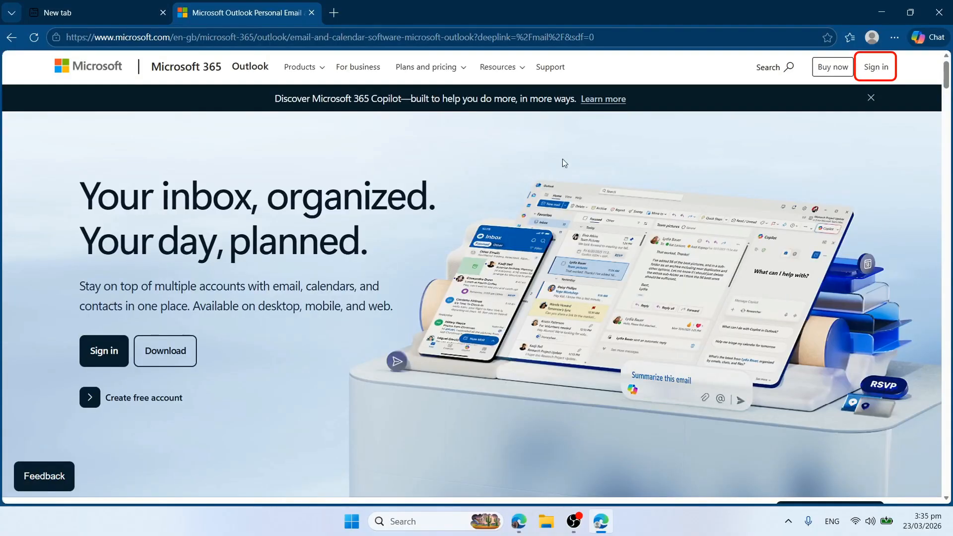
pyautogui.click(876, 71)
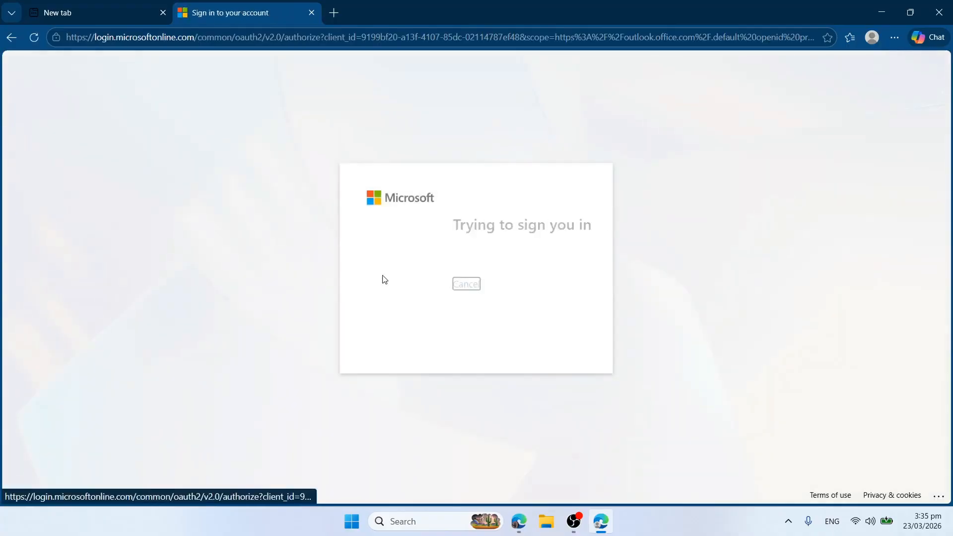
# Choose the work account and register Microsoft Authenticator by scanning its QR code.
pyautogui.click(447, 274)
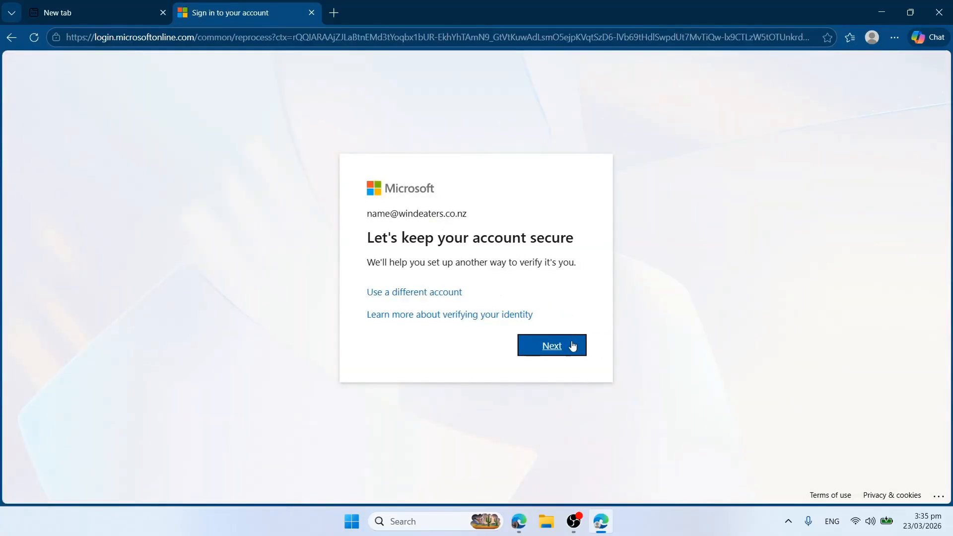
pyautogui.click(554, 351)
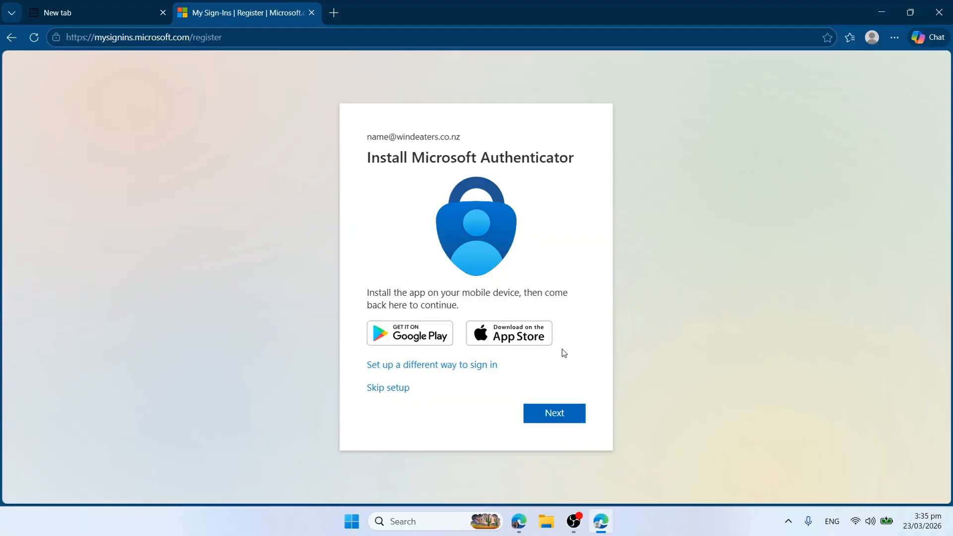
pyautogui.click(562, 408)
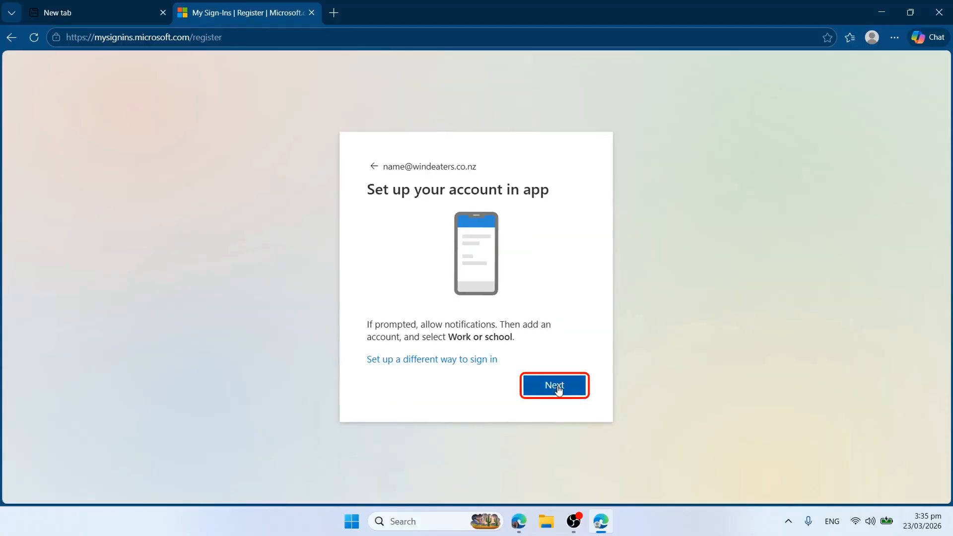
pyautogui.click(558, 388)
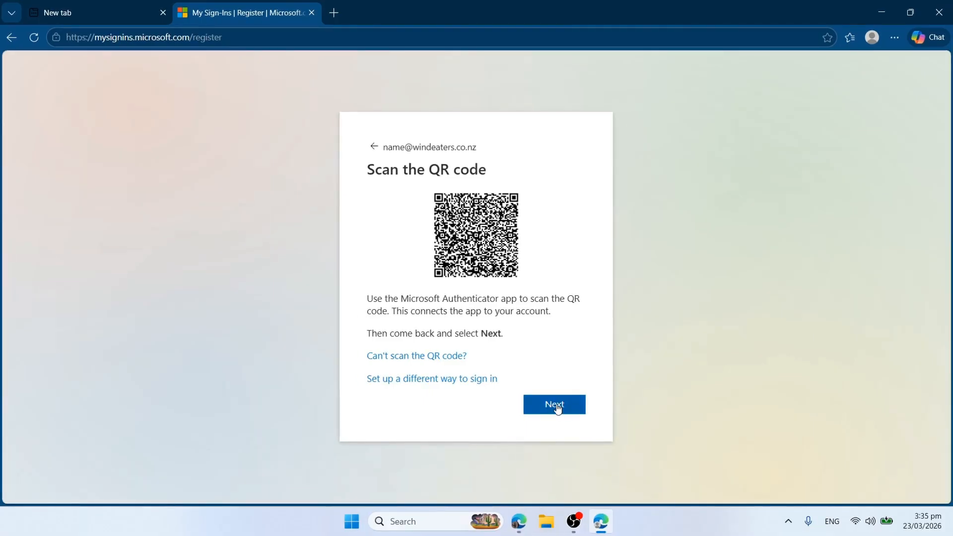
pyautogui.click(557, 406)
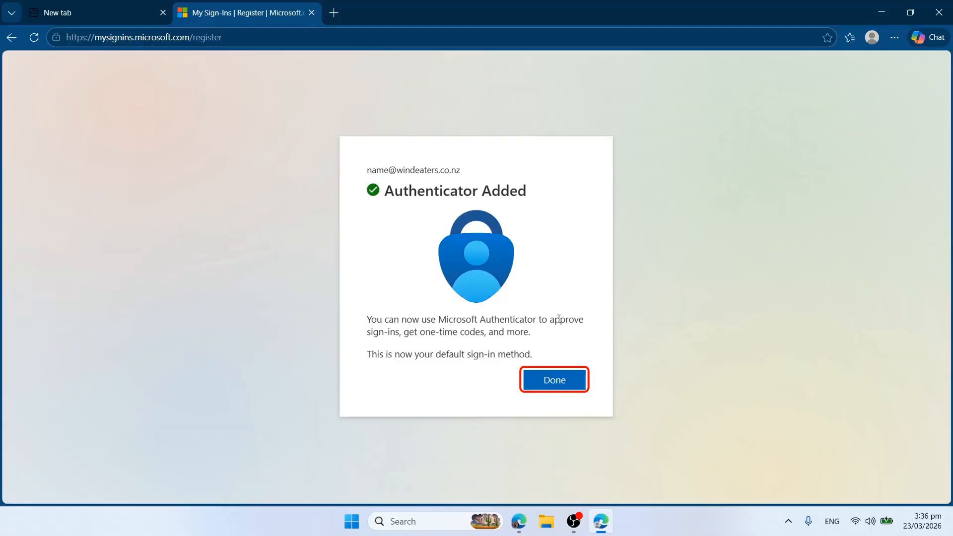
pyautogui.click(557, 386)
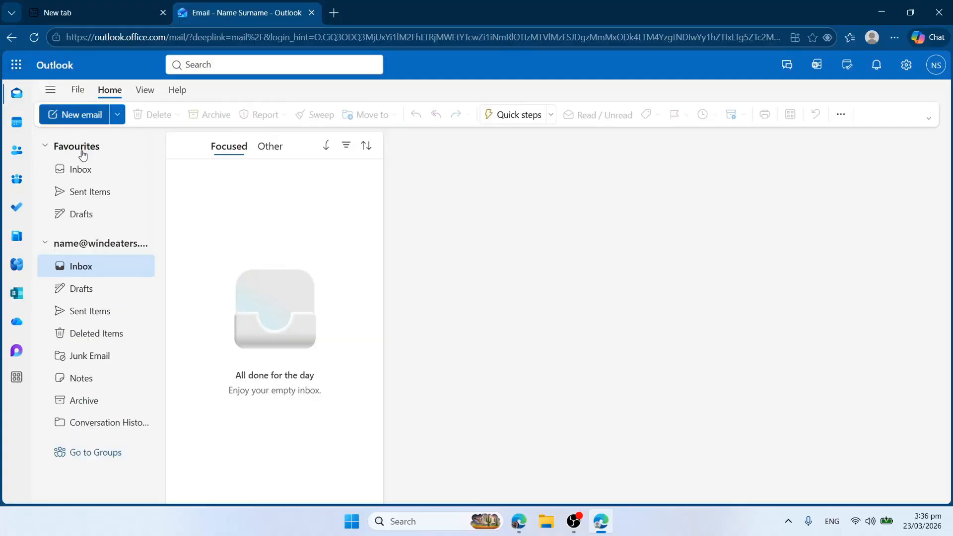
# View the empty Outlook Inbox, then open Teams in a new tab from the Microsoft 365 apps.
pyautogui.click(109, 174)
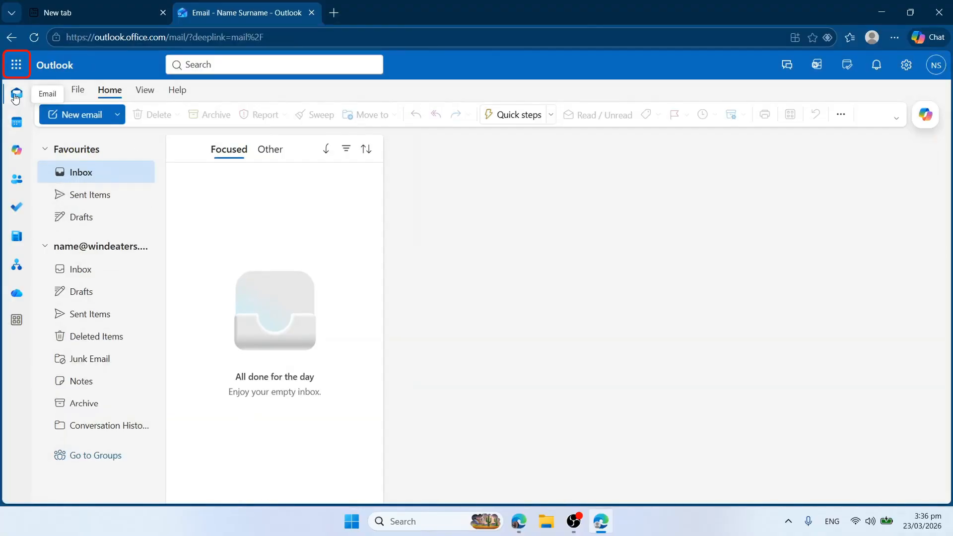
pyautogui.click(20, 68)
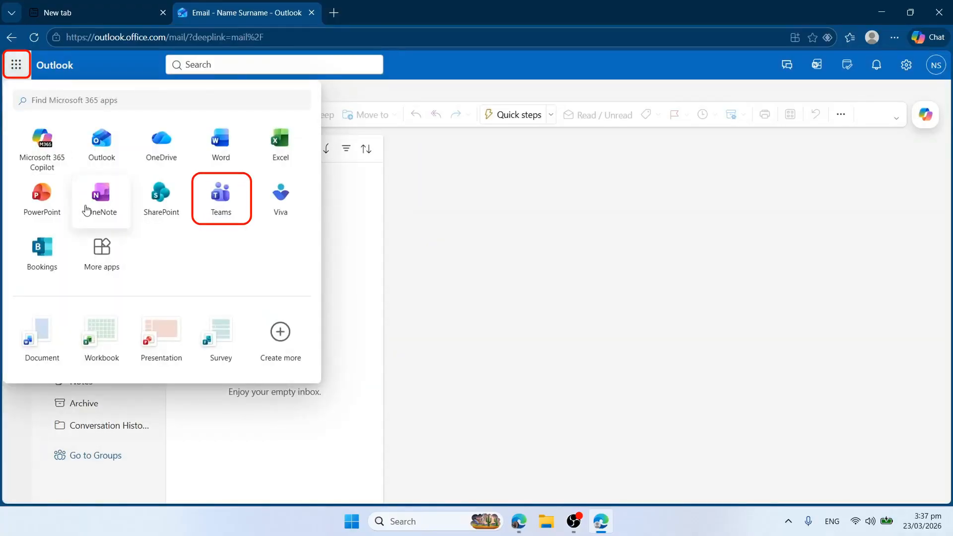
pyautogui.click(221, 204)
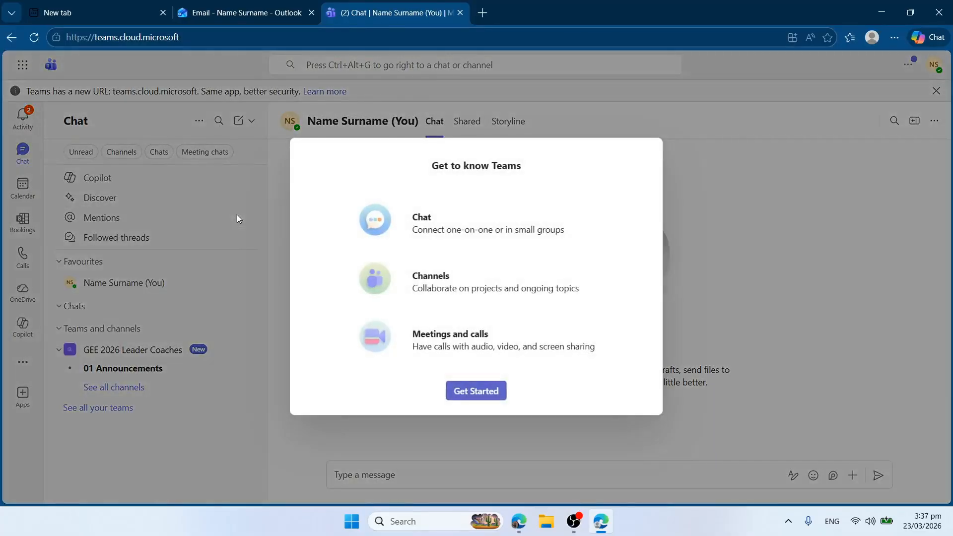
# Dismiss the Teams intro and QR prompt, check the signed-in account, and list all GEE 2026 Leader Coaches channels.
pyautogui.click(466, 393)
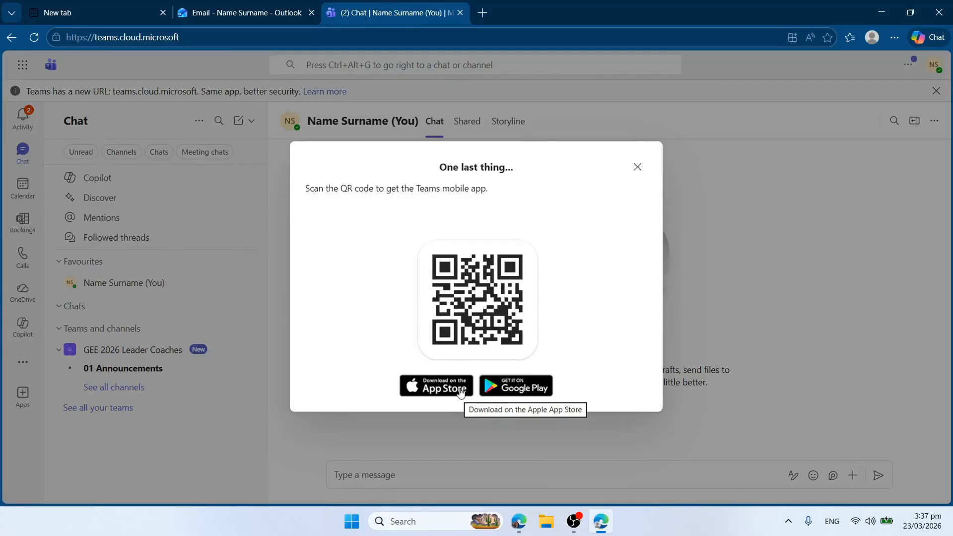
pyautogui.click(638, 168)
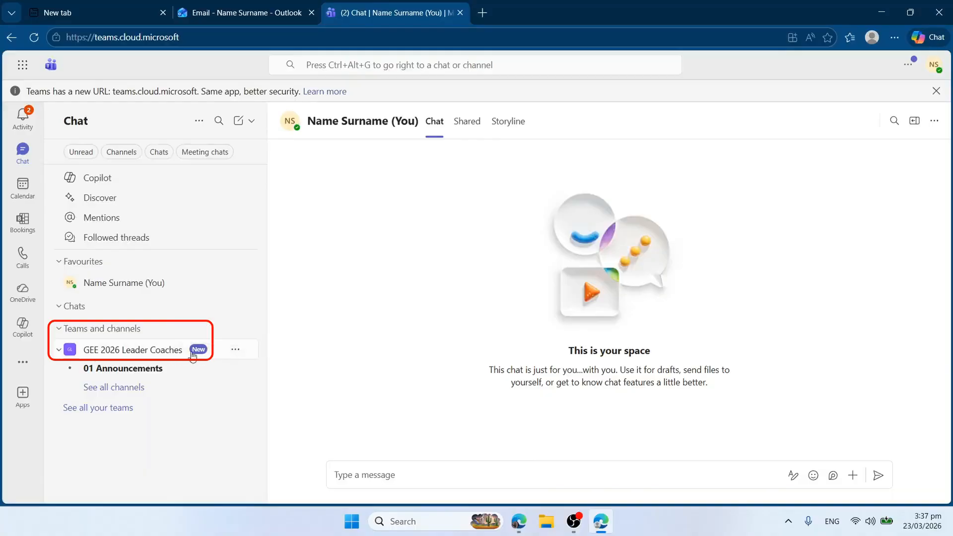
pyautogui.click(933, 69)
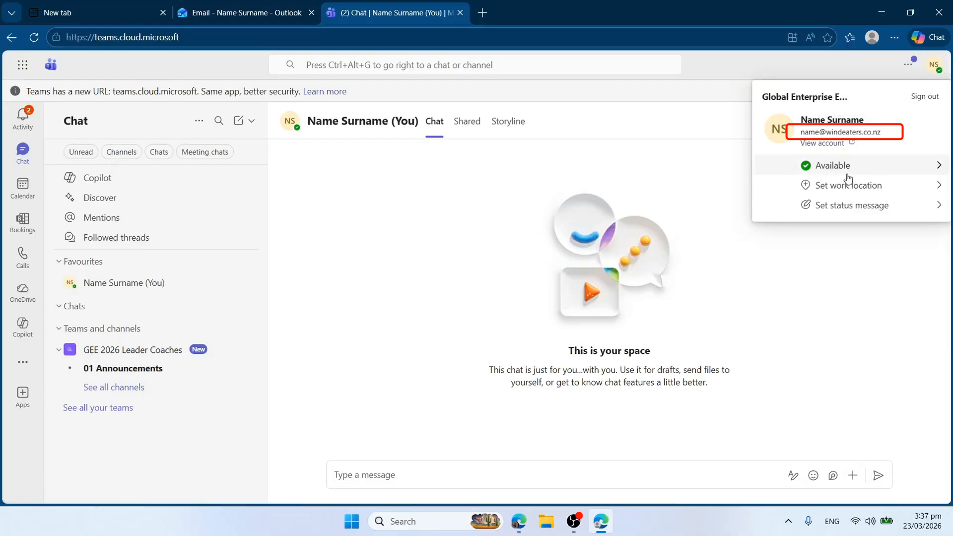
pyautogui.click(124, 389)
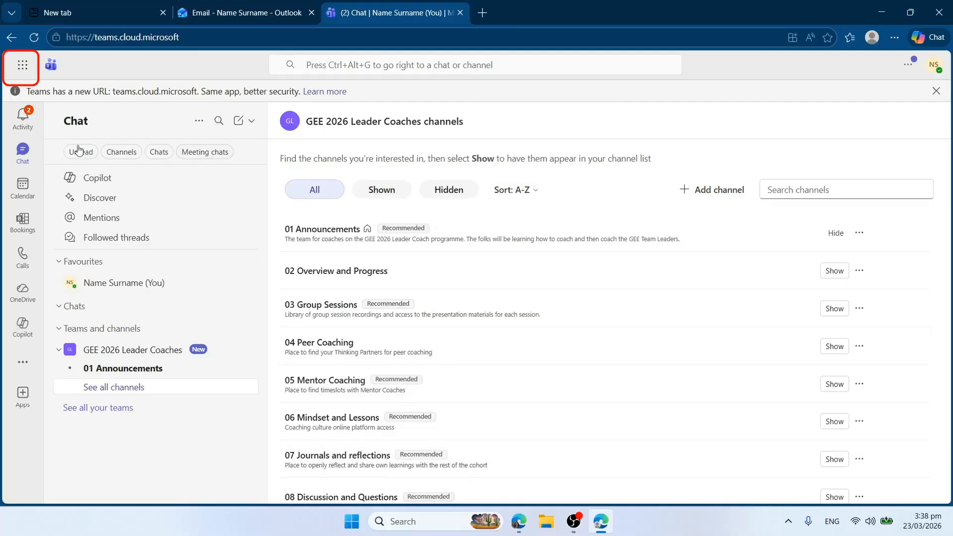
# From the Outlook tab's Microsoft 365 apps list, open Bookings in a new tab.
pyautogui.click(23, 68)
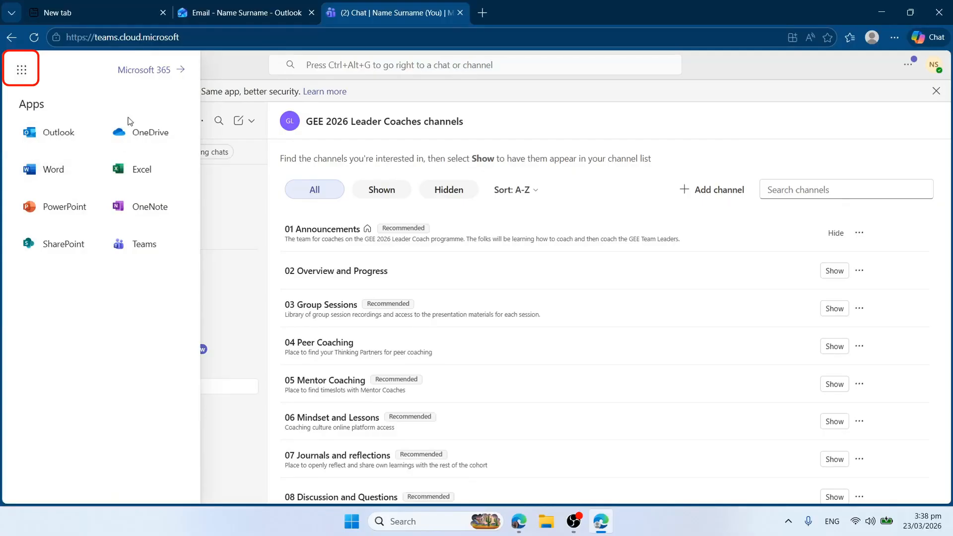
pyautogui.click(212, 37)
pyautogui.click(240, 13)
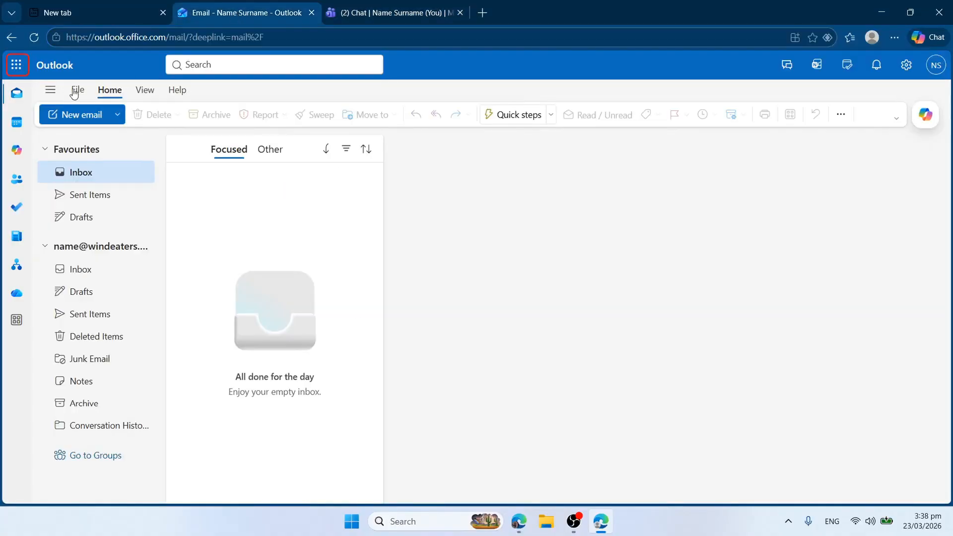
pyautogui.click(21, 68)
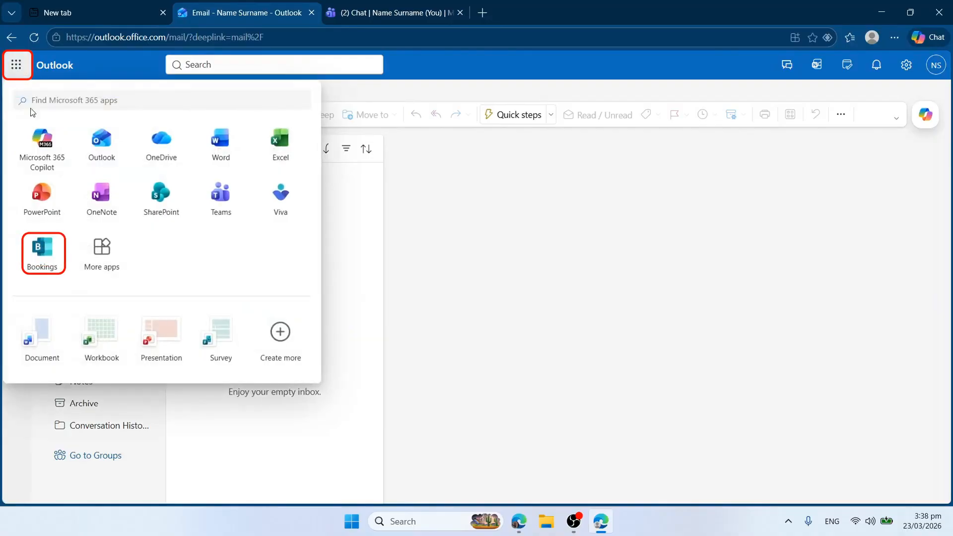
pyautogui.click(44, 251)
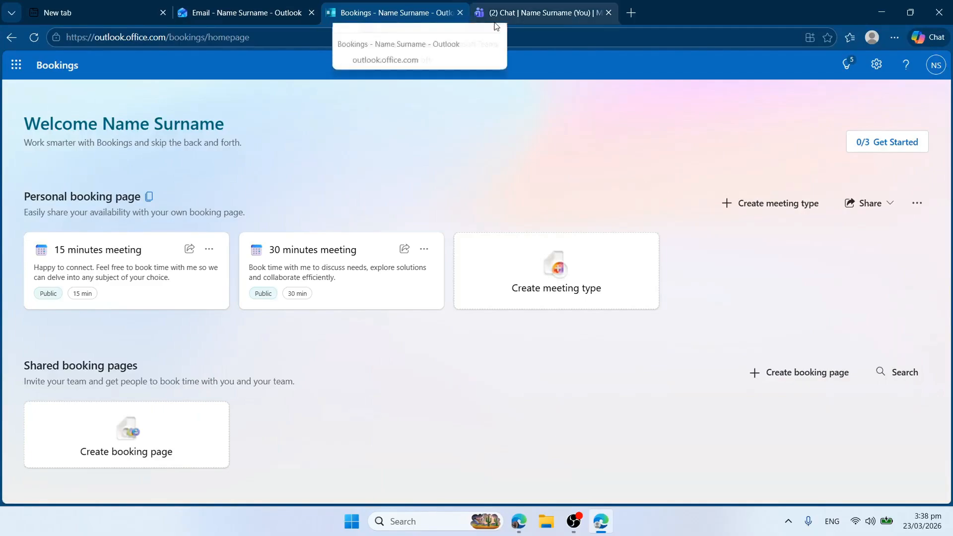
# Move the Teams tab ahead of Bookings, close the leftover new tab and the apps panel.
pyautogui.click(519, 15)
pyautogui.moveTo(518, 15); pyautogui.dragTo(248, 25)
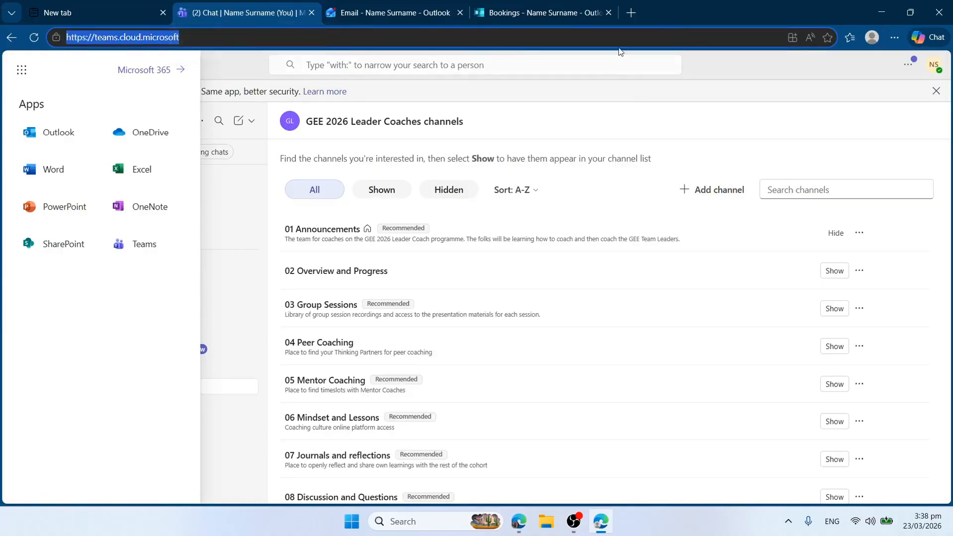
pyautogui.click(164, 19)
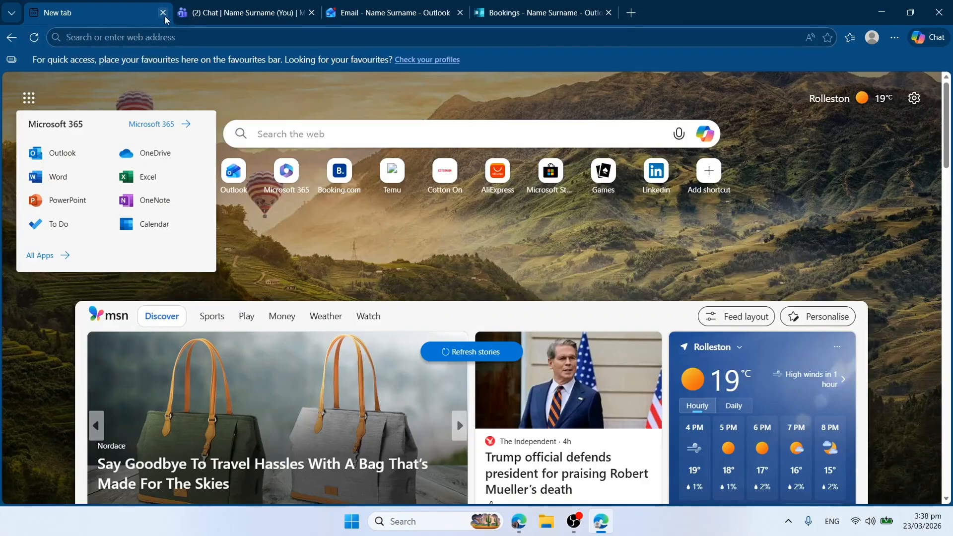
pyautogui.click(164, 15)
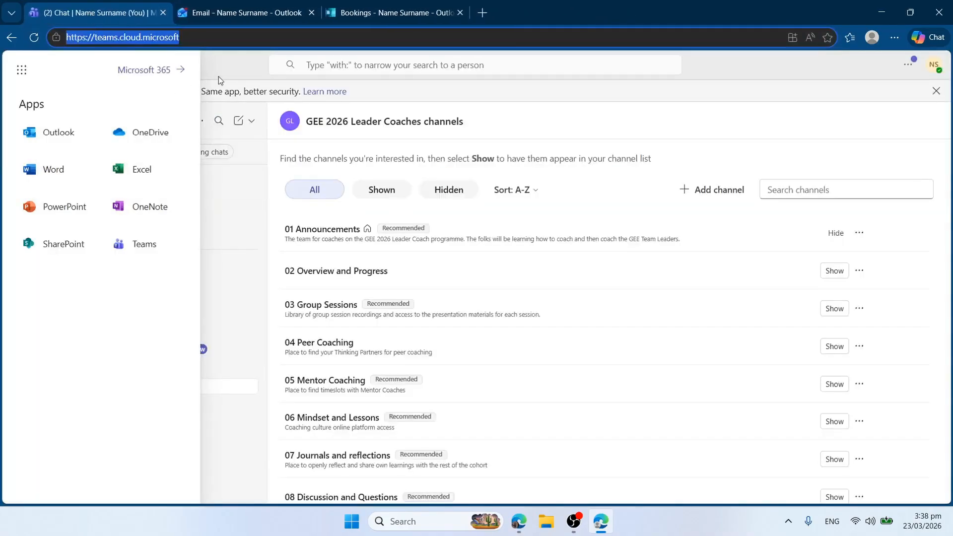
pyautogui.click(236, 60)
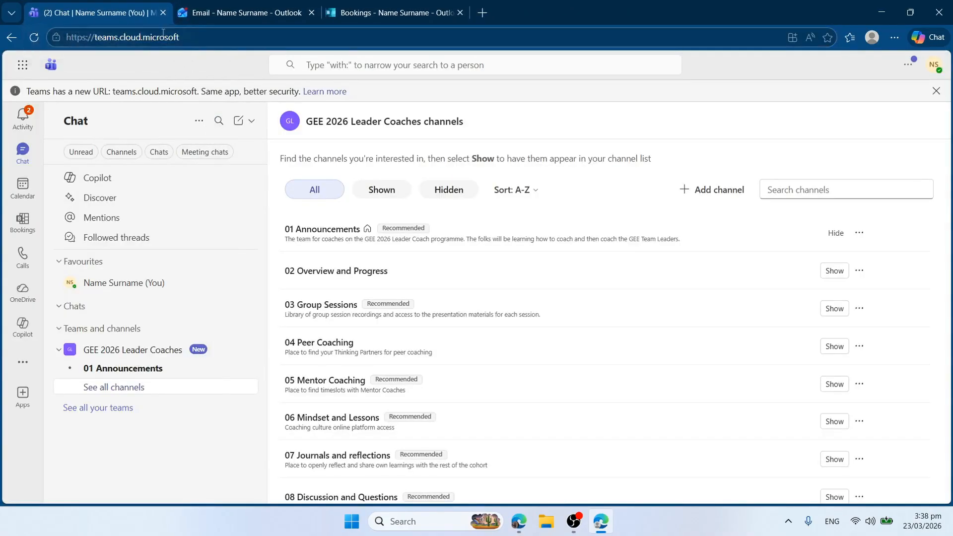
# Finish the Bookings welcome tour to reach the homepage with 15- and 30-minute meeting types.
pyautogui.click(224, 13)
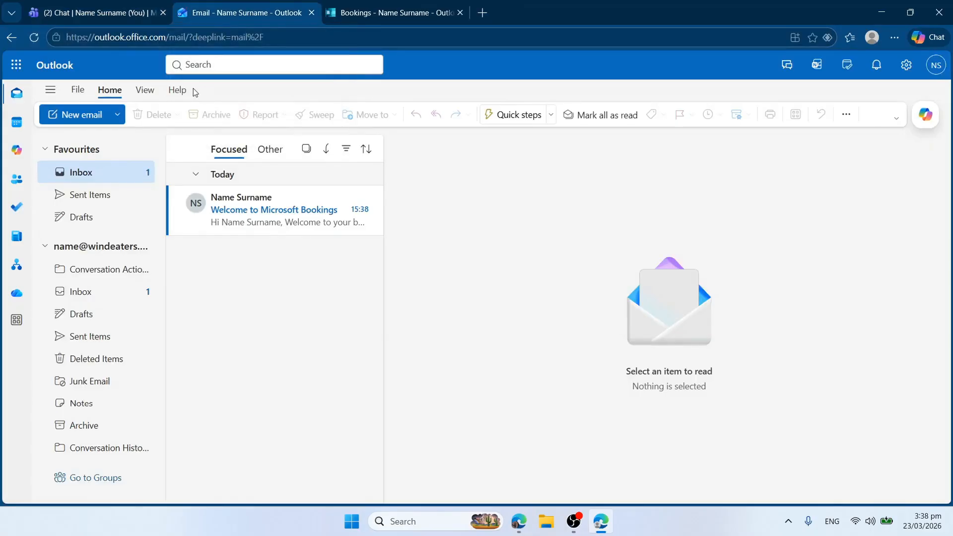
pyautogui.click(368, 14)
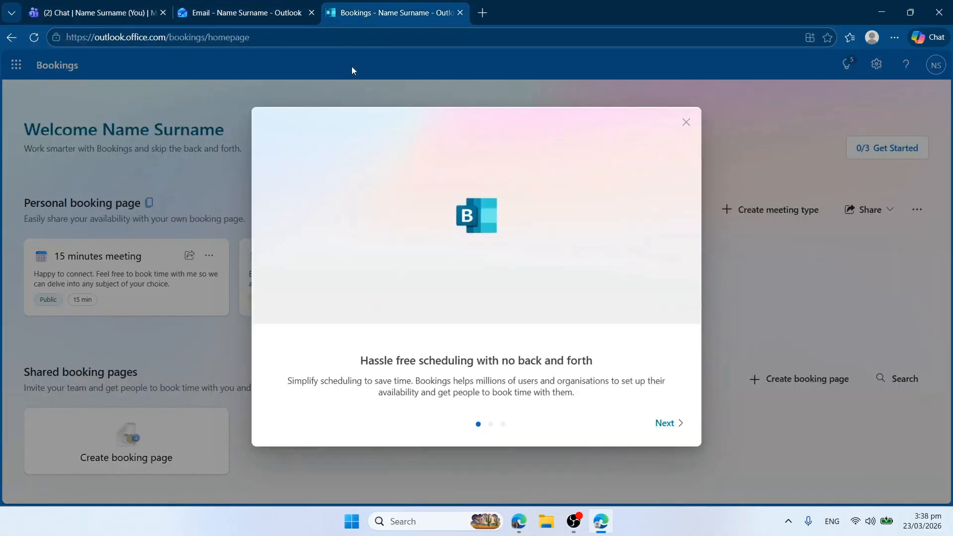
pyautogui.click(666, 425)
pyautogui.click(665, 425)
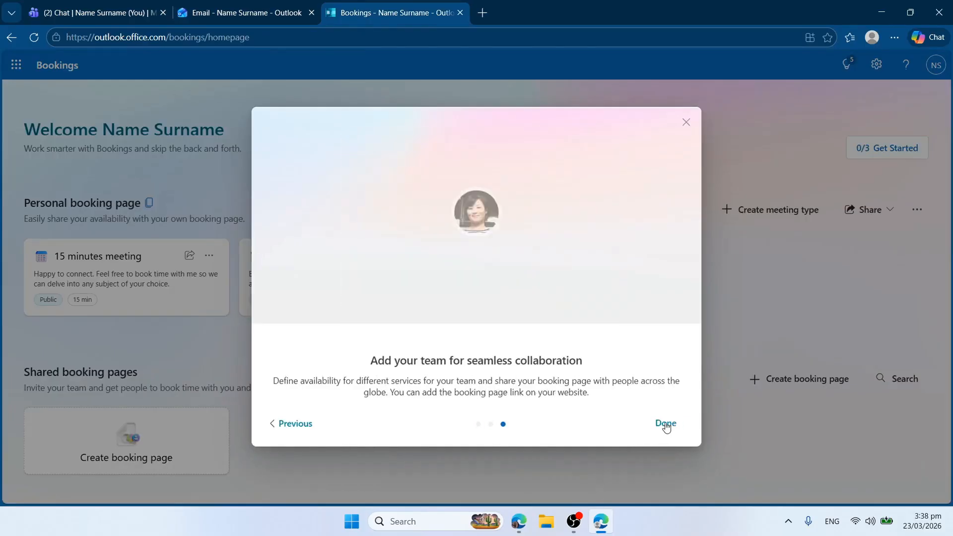
pyautogui.click(665, 424)
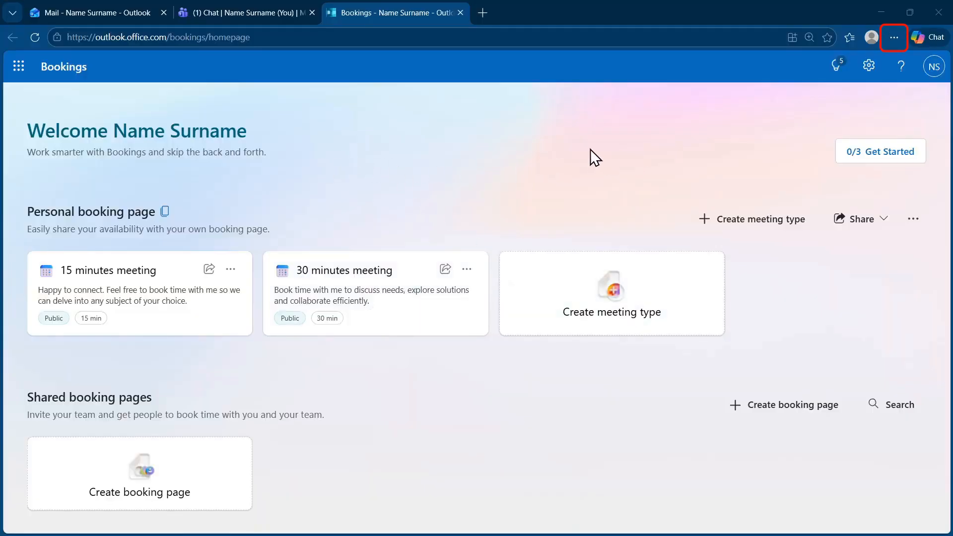
# Set Edge startup to open custom sites using all currently open tabs.
pyautogui.click(895, 39)
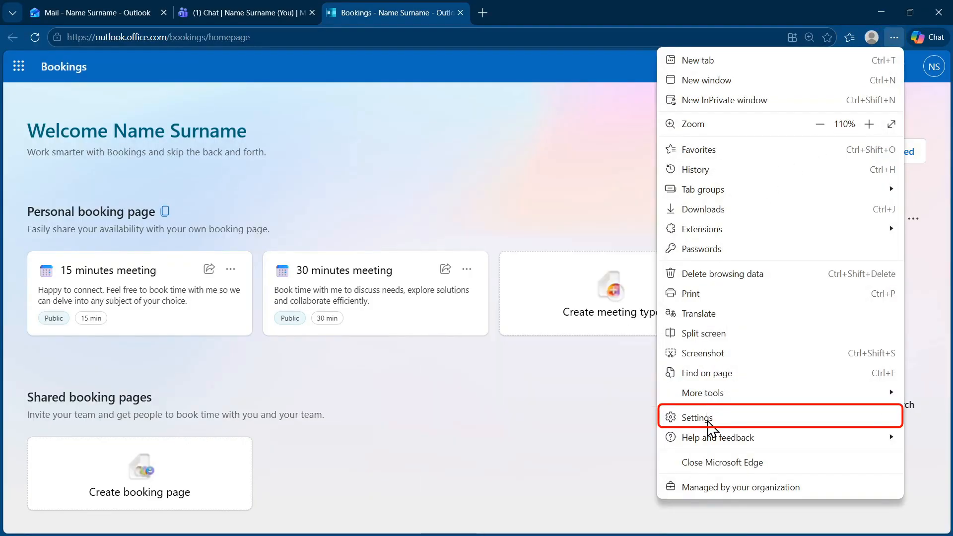
pyautogui.click(709, 420)
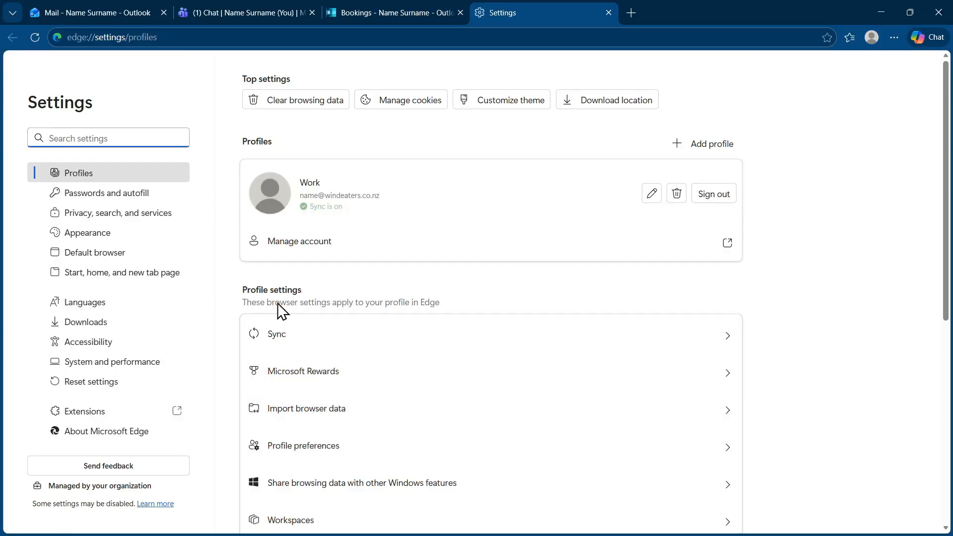
pyautogui.click(85, 274)
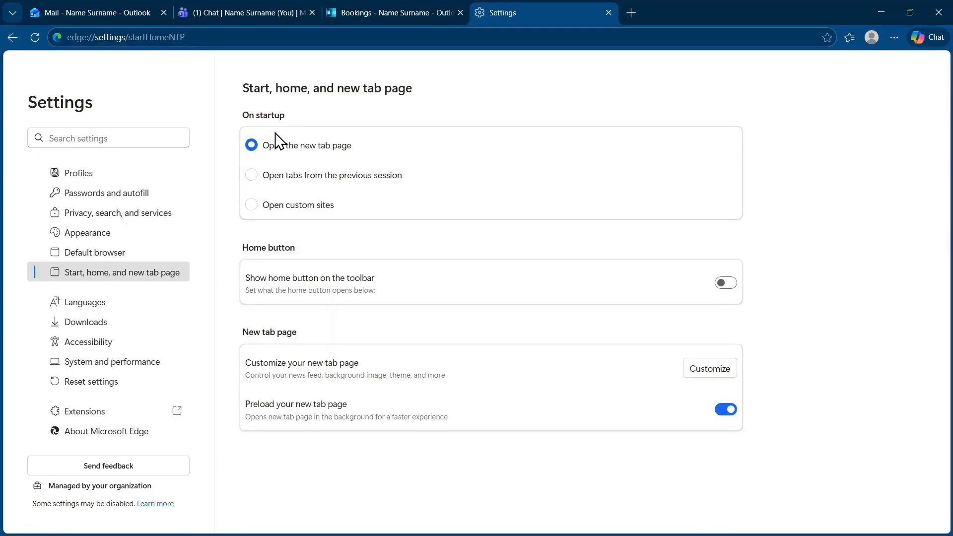
pyautogui.click(252, 207)
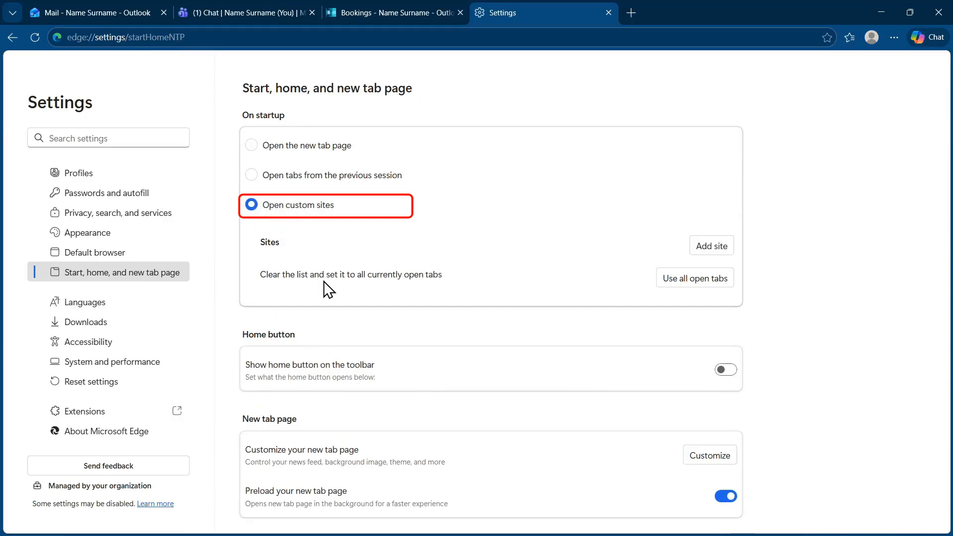
pyautogui.click(683, 280)
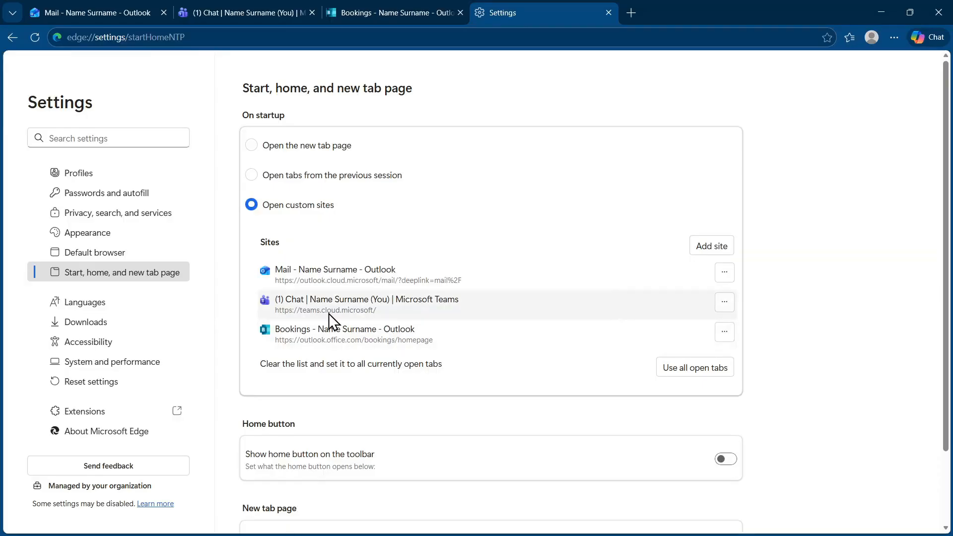
# Apply the green colour theme in Edge Appearance settings.
pyautogui.click(81, 243)
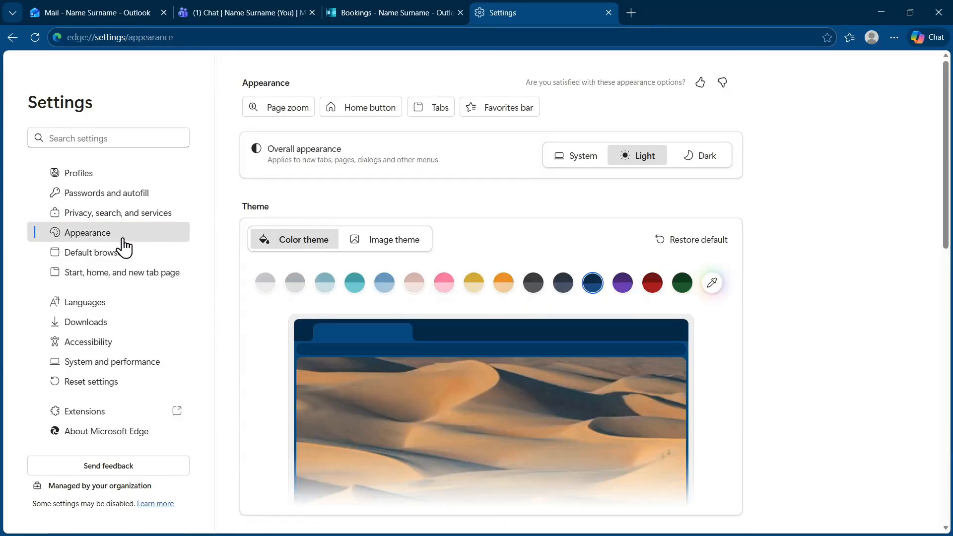
pyautogui.click(650, 284)
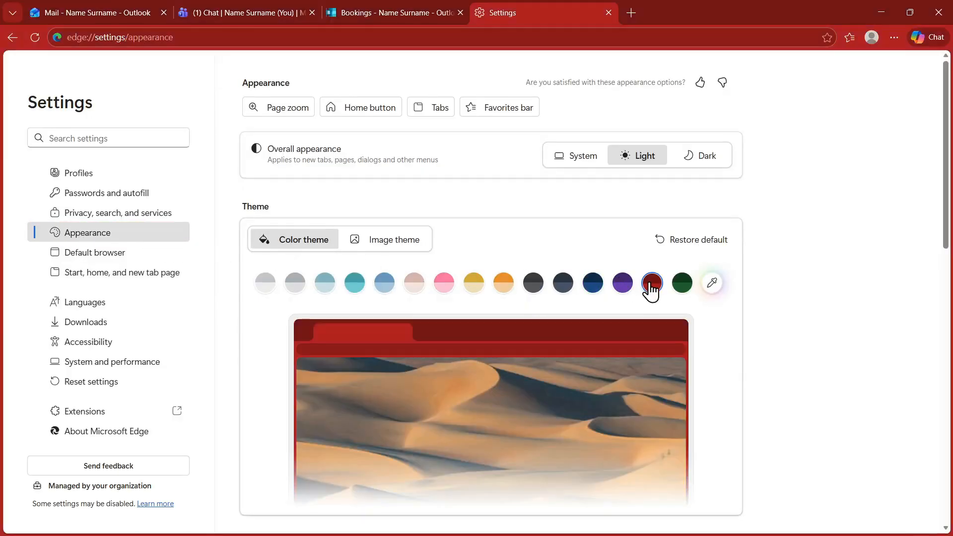
pyautogui.click(682, 284)
# Rename the Work profile to 'GEE 2026 Leader Coach' with the ninja avatar and save.
pyautogui.click(77, 184)
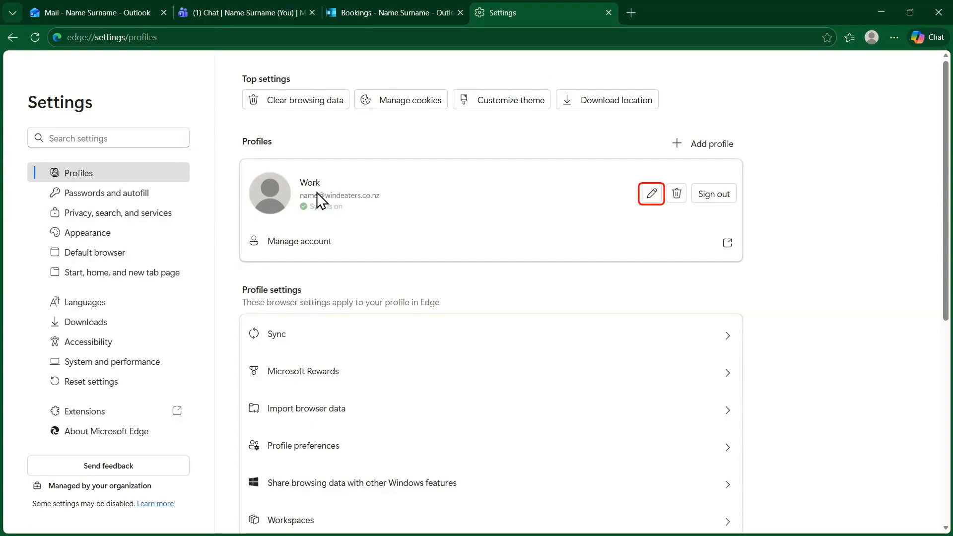
pyautogui.click(651, 194)
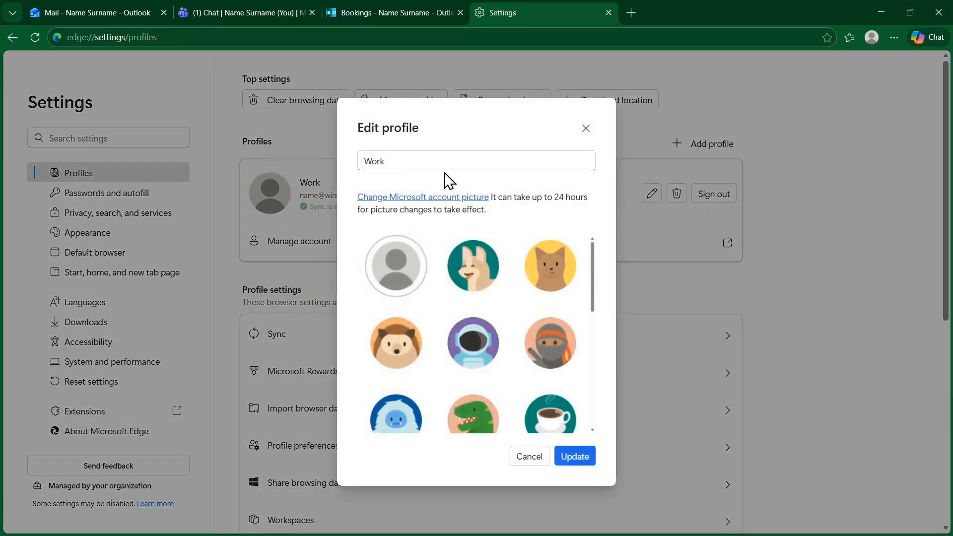
pyautogui.doubleClick(394, 161)
pyautogui.write('G')
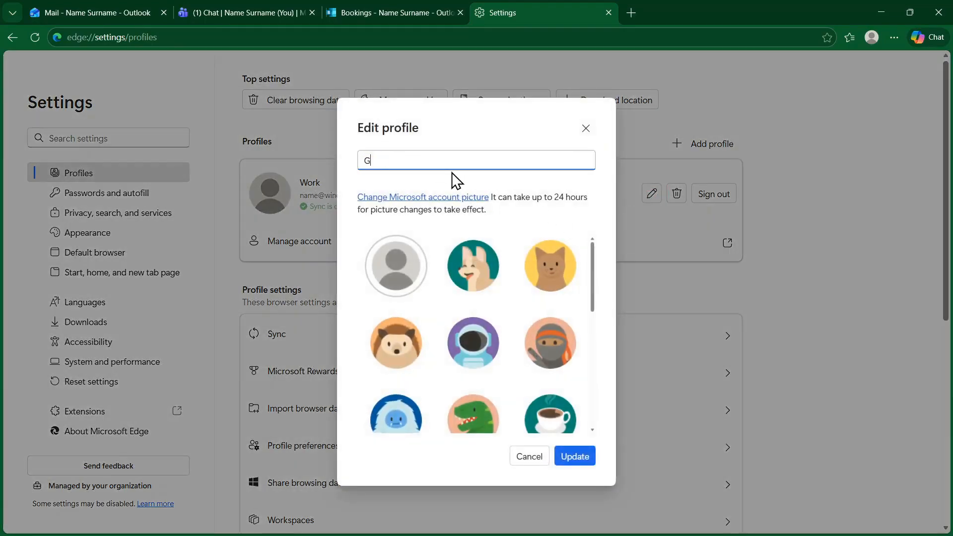
pyautogui.write('EE 2026 Leader Coach')
pyautogui.click(552, 345)
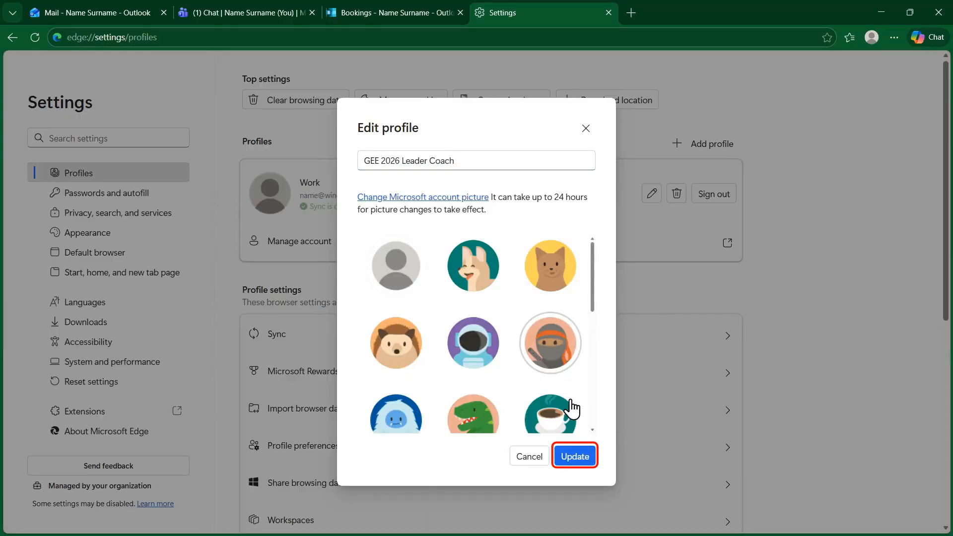
pyautogui.click(575, 457)
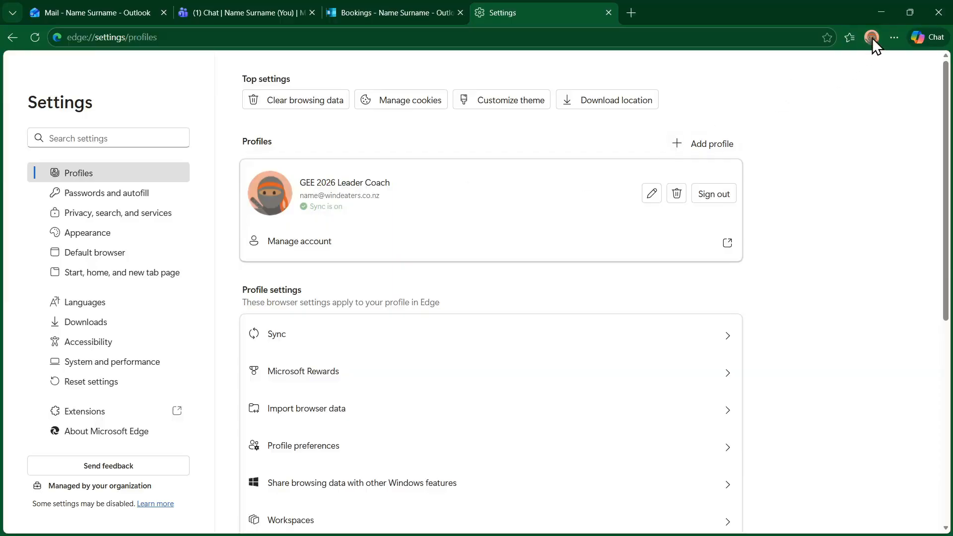
# Close Settings, dismiss the templates popup, and pin the work Edge profile to the taskbar.
pyautogui.click(608, 13)
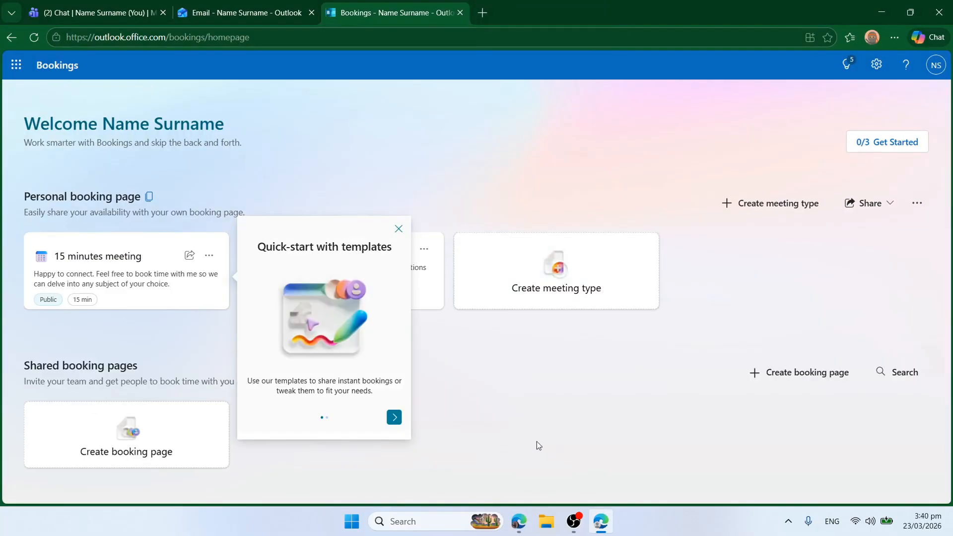
pyautogui.click(399, 228)
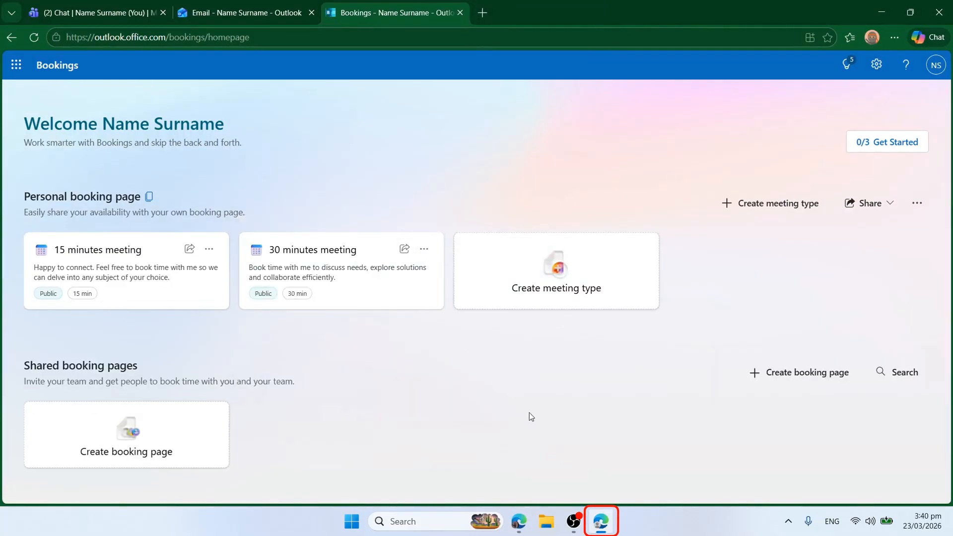
pyautogui.rightClick(606, 524)
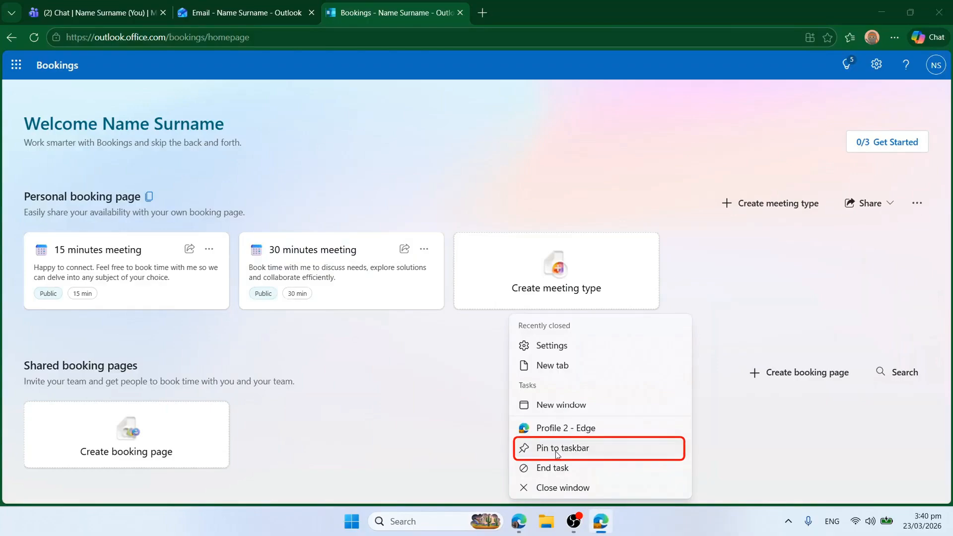
pyautogui.click(555, 448)
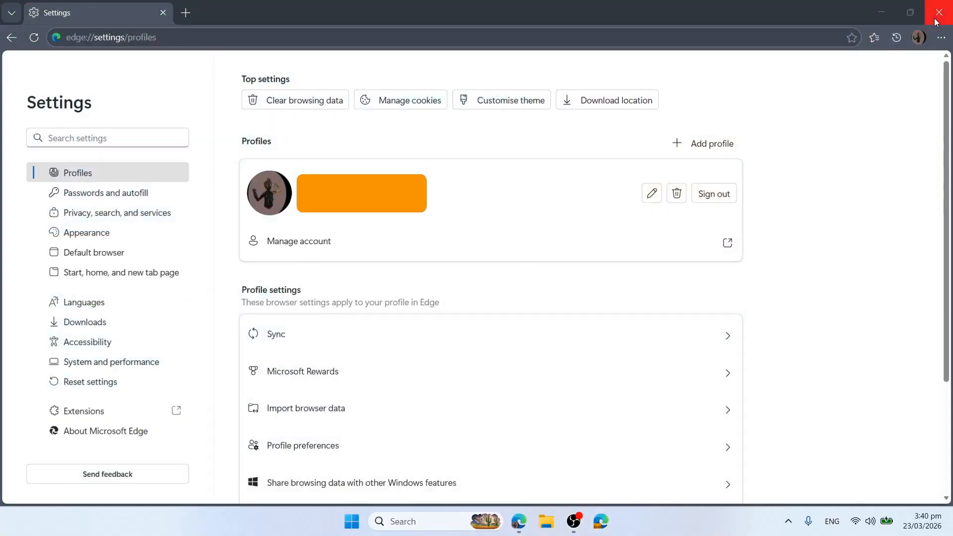
# Close all Edge windows, relaunch the pinned profile, and view the reopened Teams tab.
pyautogui.click(939, 12)
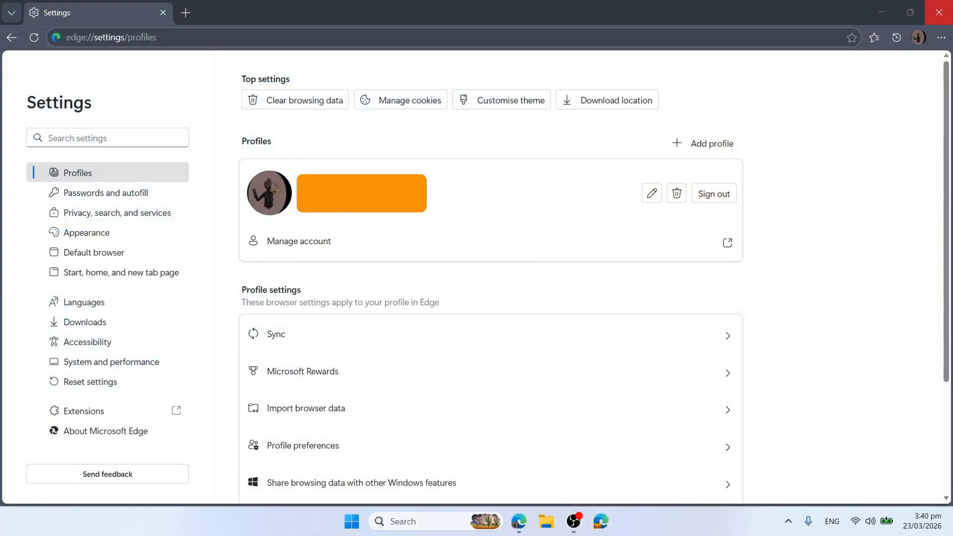
pyautogui.click(940, 15)
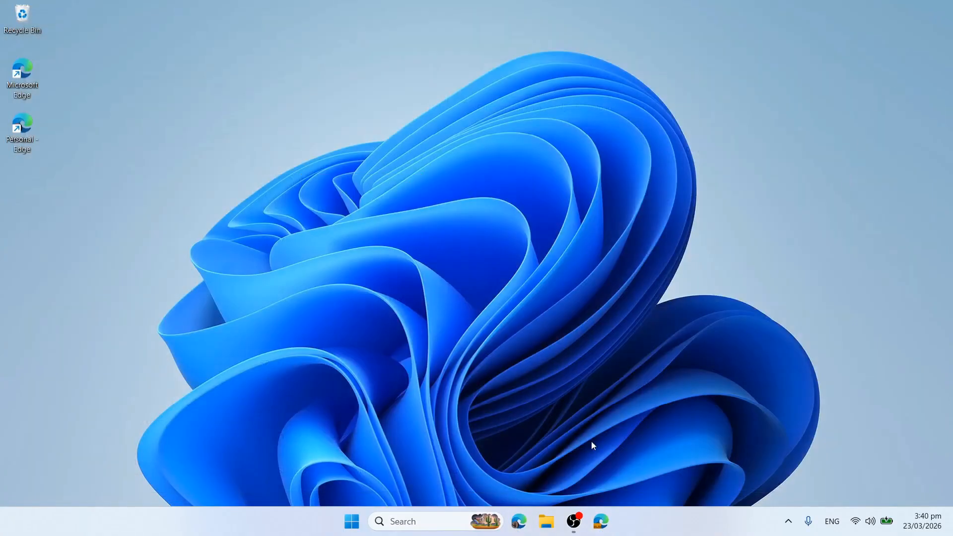
pyautogui.click(603, 523)
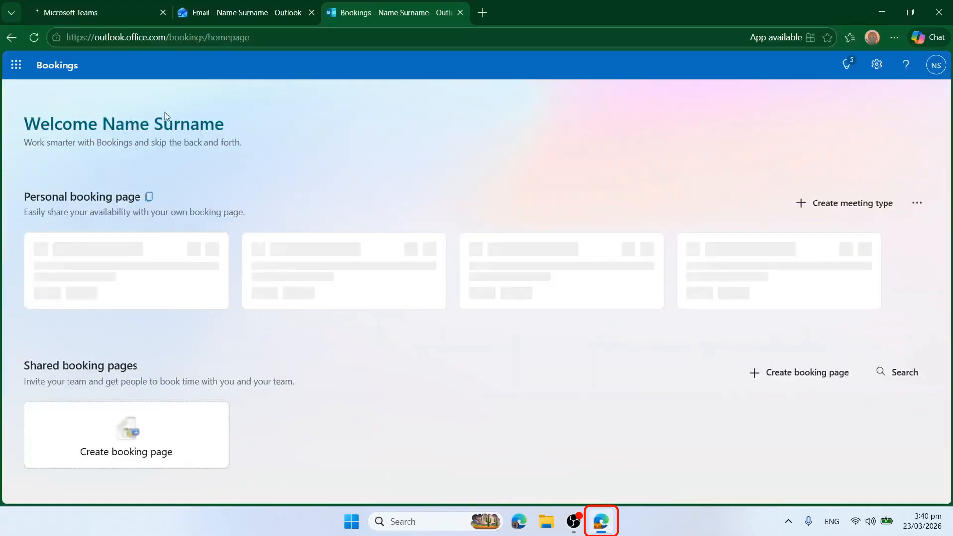
pyautogui.click(87, 15)
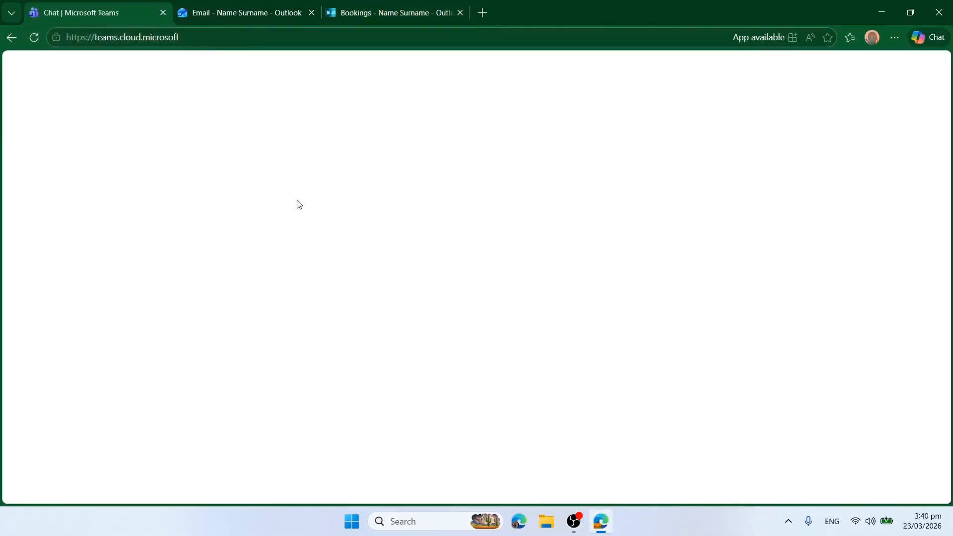